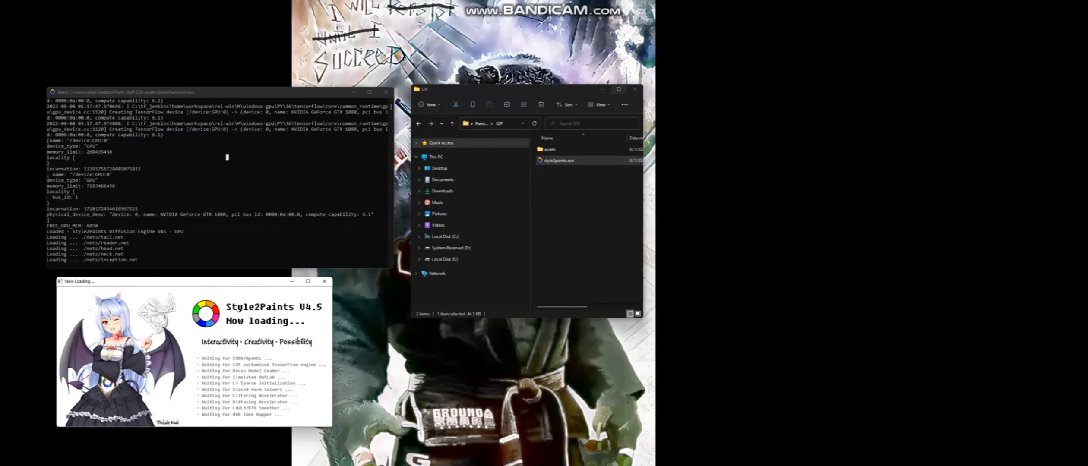
Get the S2P folder window out of the way and resume the paused Style2Paints loading in the console
{"action": "left_click", "coordinate": [602, 90]}
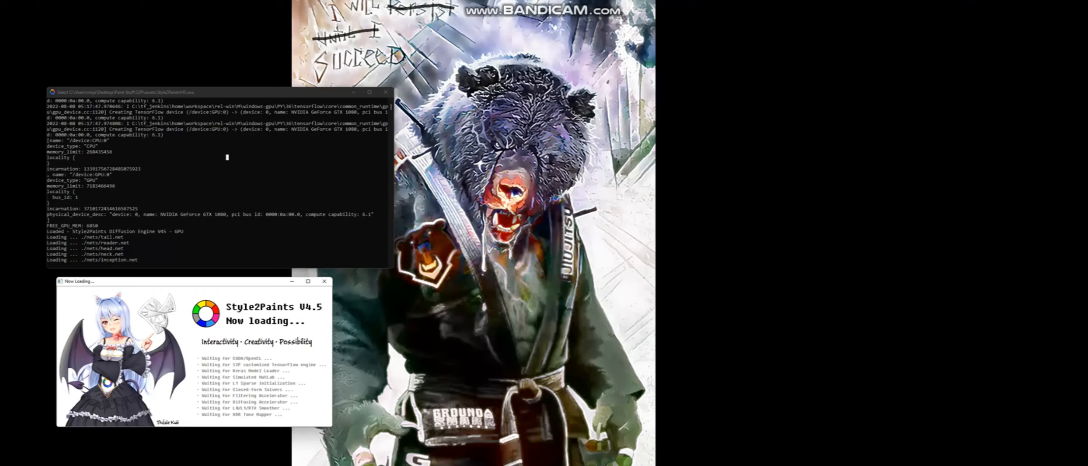
{"action": "left_click", "coordinate": [241, 131]}
{"action": "scroll", "coordinate": [241, 131], "scroll_direction": "down", "scroll_amount": 3}
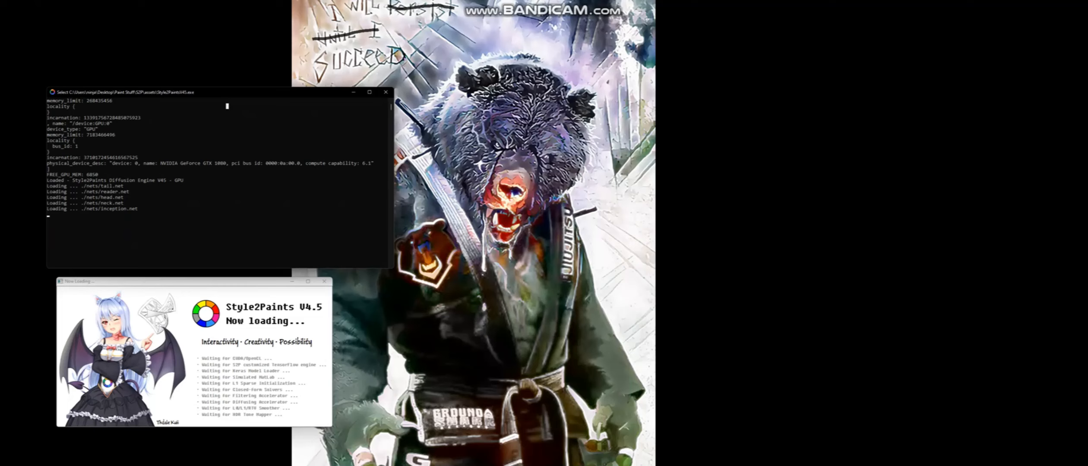
{"action": "mouse_move", "coordinate": [575, 465]}
{"action": "key", "text": "Return"}
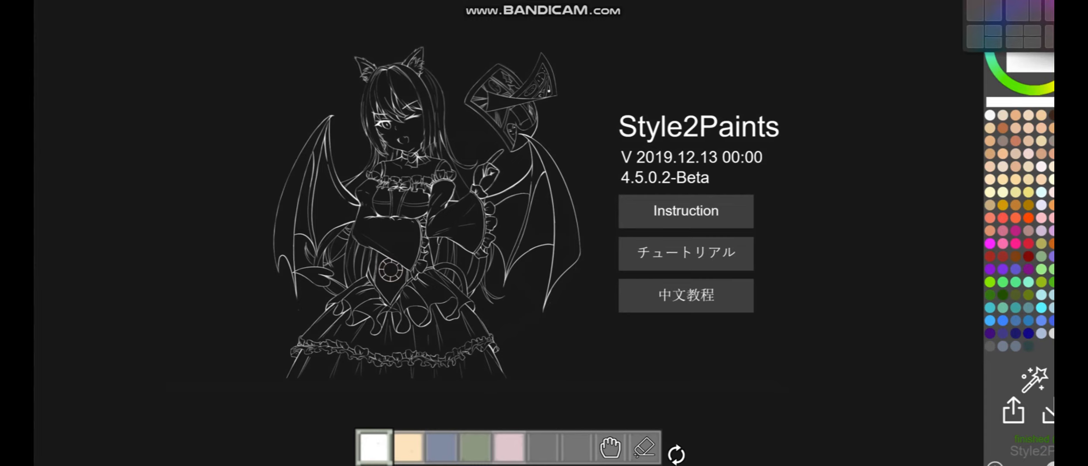
Restore the maximized Style2Paints window, reposition and enlarge it until the whole interface fits, and minimize the console window
{"action": "left_click", "coordinate": [1062, 1]}
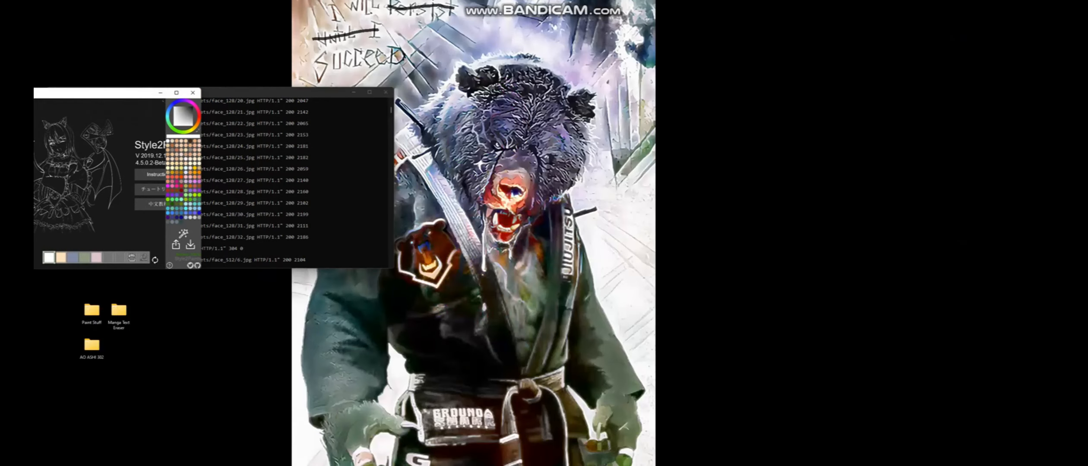
{"action": "left_click_drag", "start_coordinate": [108, 92], "coordinate": [723, 52]}
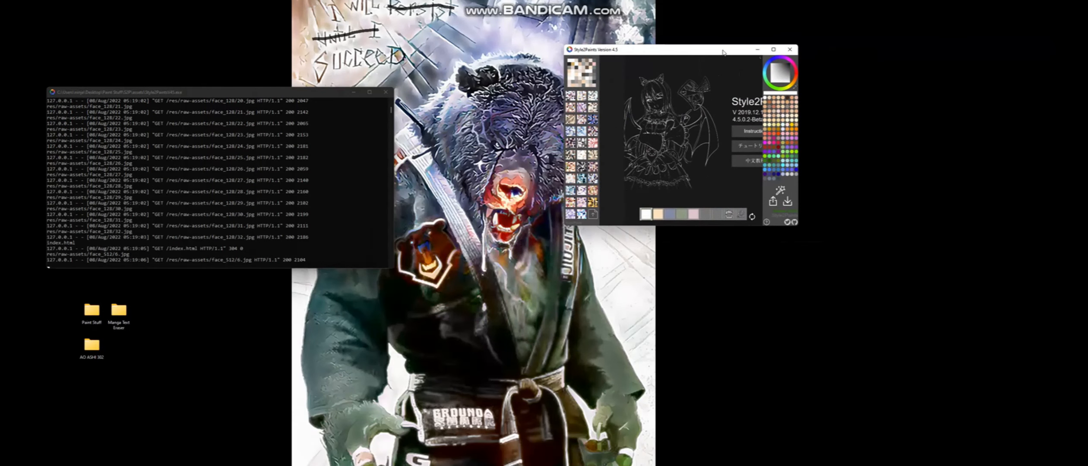
{"action": "left_click_drag", "start_coordinate": [798, 228], "coordinate": [987, 423]}
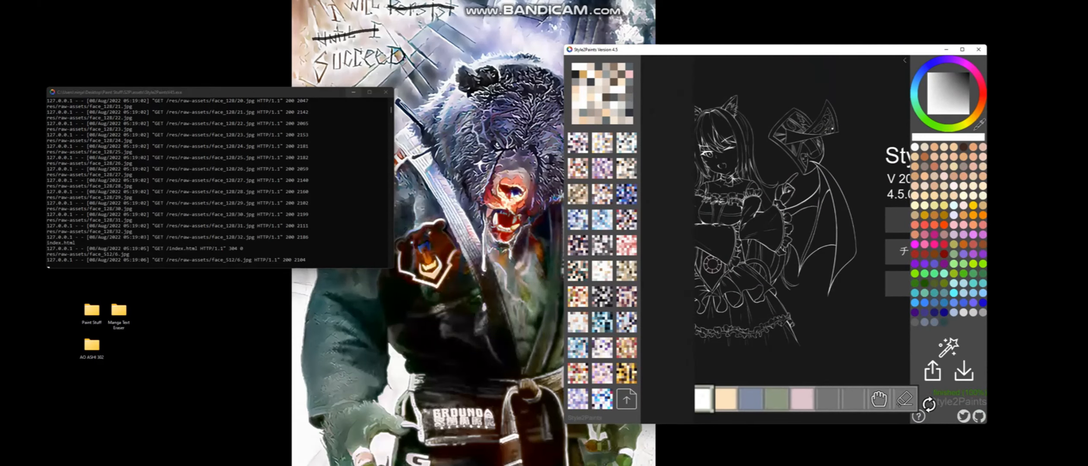
{"action": "left_click", "coordinate": [353, 93]}
{"action": "left_click_drag", "start_coordinate": [734, 49], "coordinate": [353, 24]}
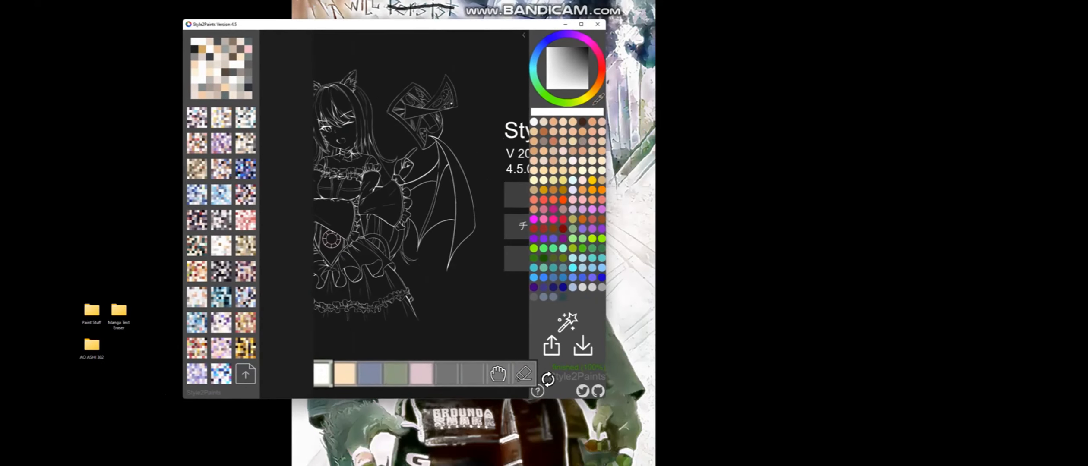
{"action": "left_click_drag", "start_coordinate": [606, 220], "coordinate": [1029, 220]}
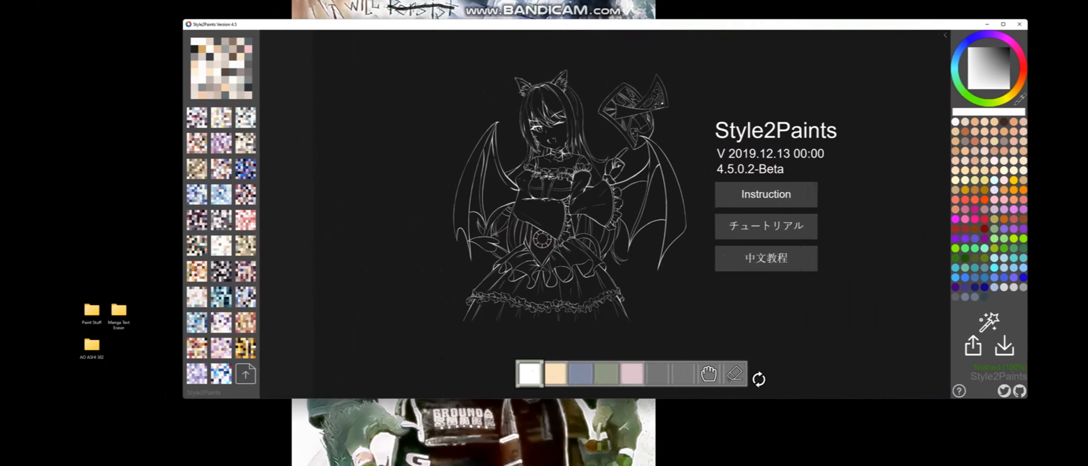
{"action": "left_click_drag", "start_coordinate": [790, 398], "coordinate": [789, 445]}
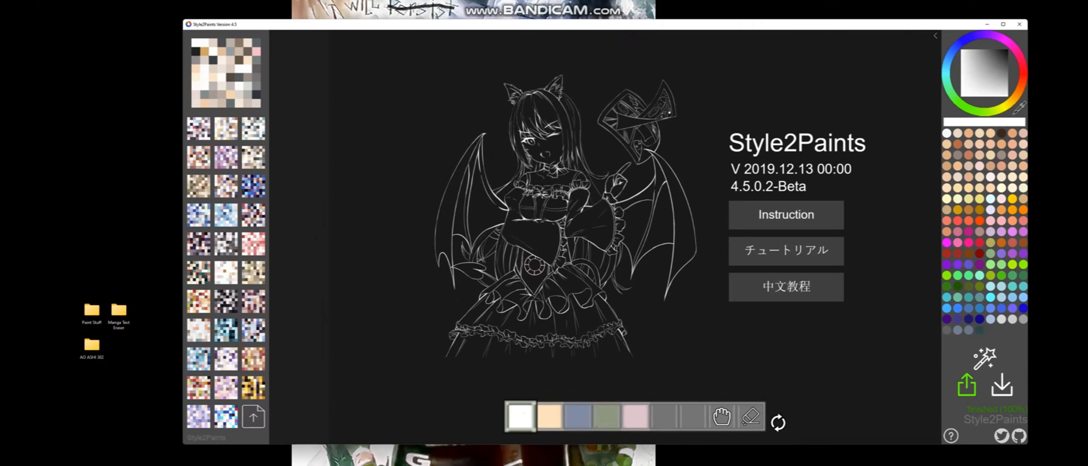
Start uploading an image and browse the manga pages in the AO ASHI 302 folder, previewing 11.webp
{"action": "left_click", "coordinate": [966, 384]}
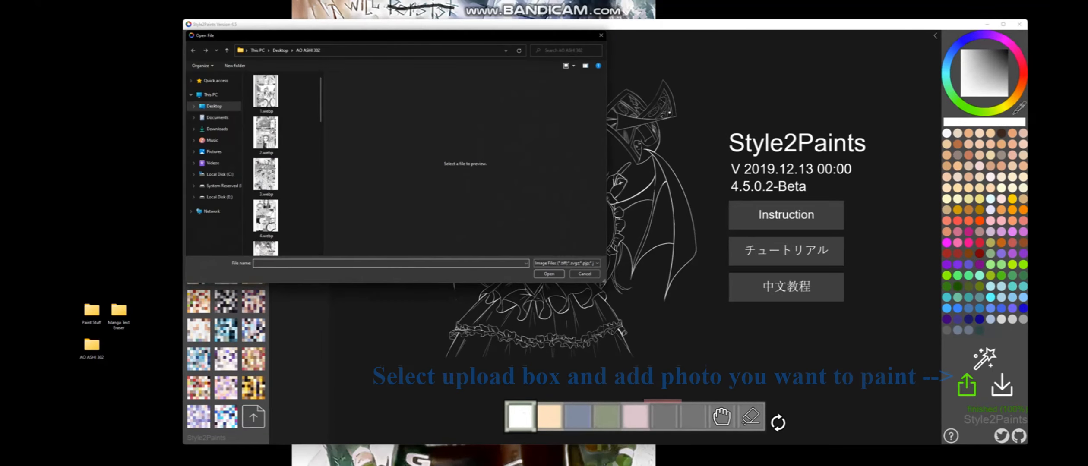
{"action": "scroll", "coordinate": [265, 163], "scroll_direction": "down", "scroll_amount": 5}
{"action": "scroll", "coordinate": [265, 163], "scroll_direction": "down", "scroll_amount": 3}
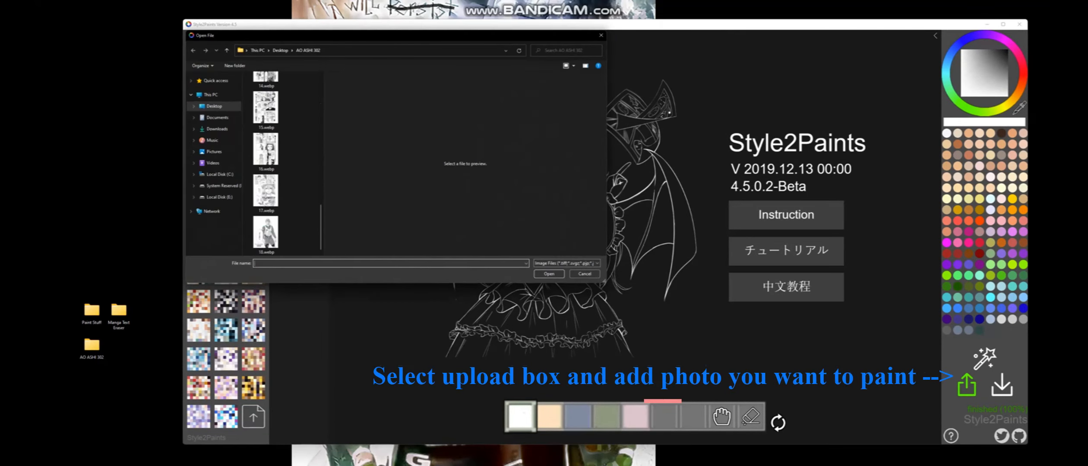
{"action": "scroll", "coordinate": [265, 163], "scroll_direction": "up", "scroll_amount": 3}
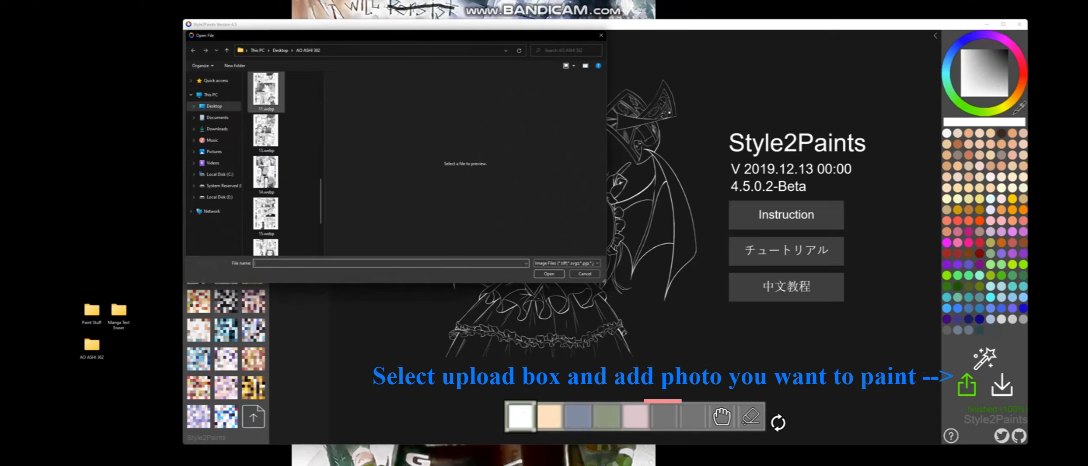
{"action": "left_click", "coordinate": [265, 90]}
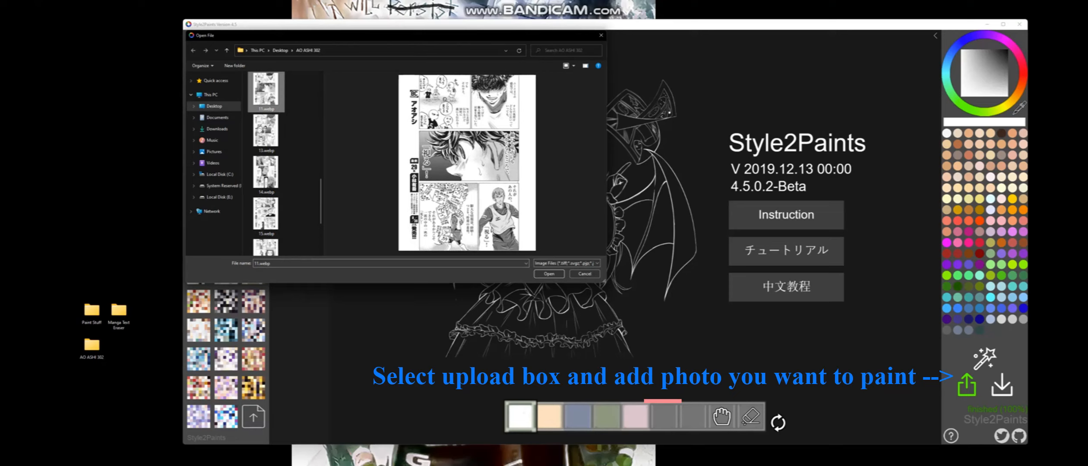
{"action": "scroll", "coordinate": [266, 163], "scroll_direction": "up", "scroll_amount": 3}
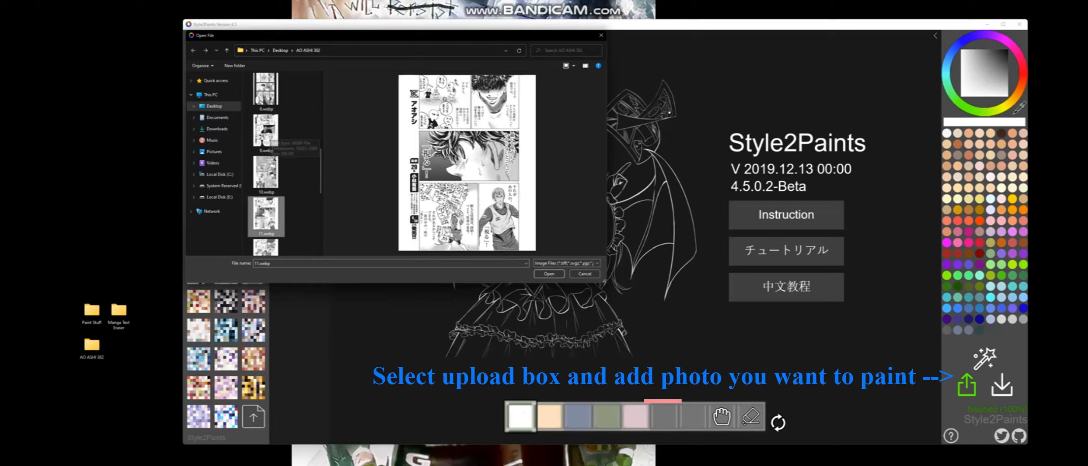
{"action": "scroll", "coordinate": [266, 172], "scroll_direction": "up", "scroll_amount": 6}
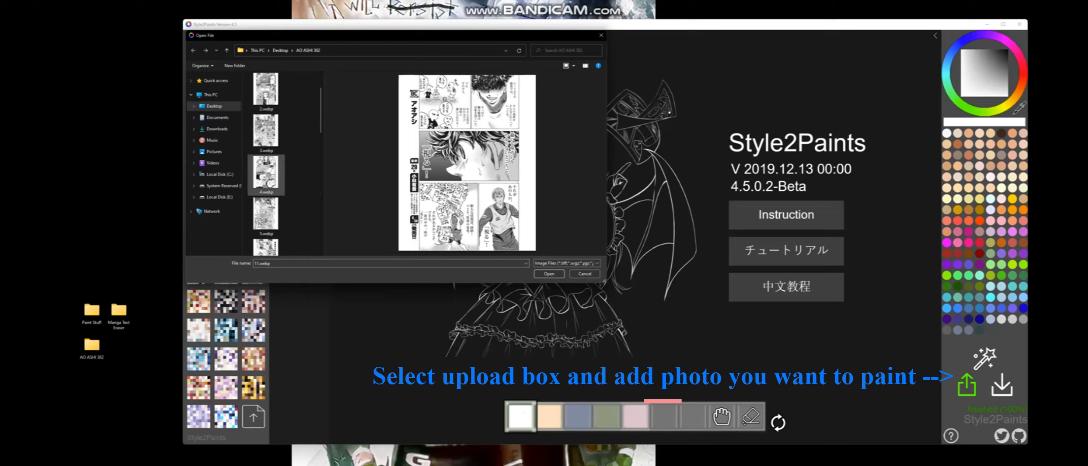
{"action": "scroll", "coordinate": [266, 172], "scroll_direction": "up", "scroll_amount": 1}
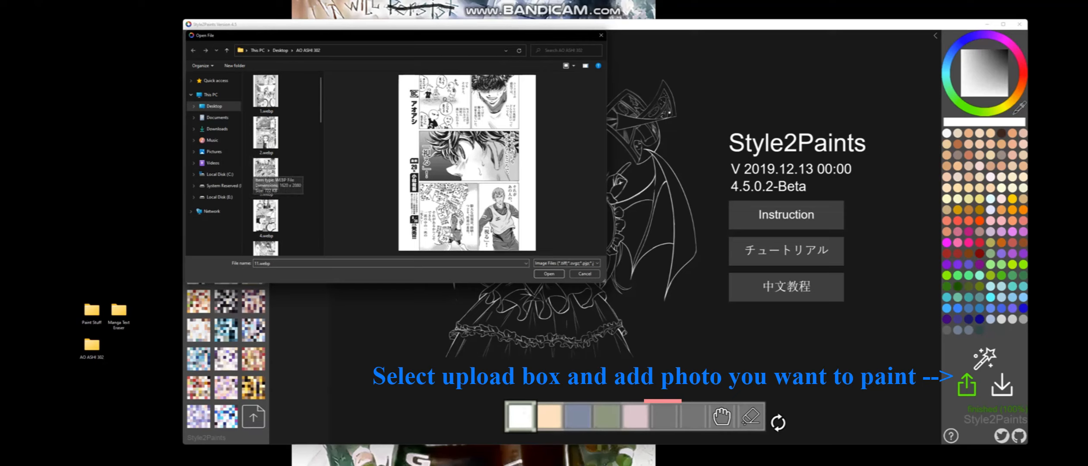
Upload 12.webp from the Paint Stuff folder on the Desktop as the image to paint
{"action": "left_click", "coordinate": [214, 106]}
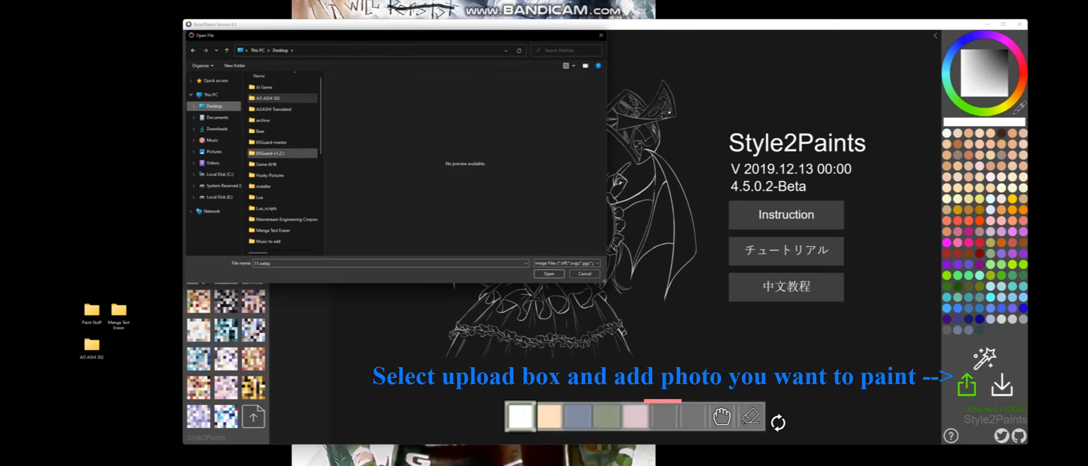
{"action": "scroll", "coordinate": [280, 195], "scroll_direction": "down", "scroll_amount": 3}
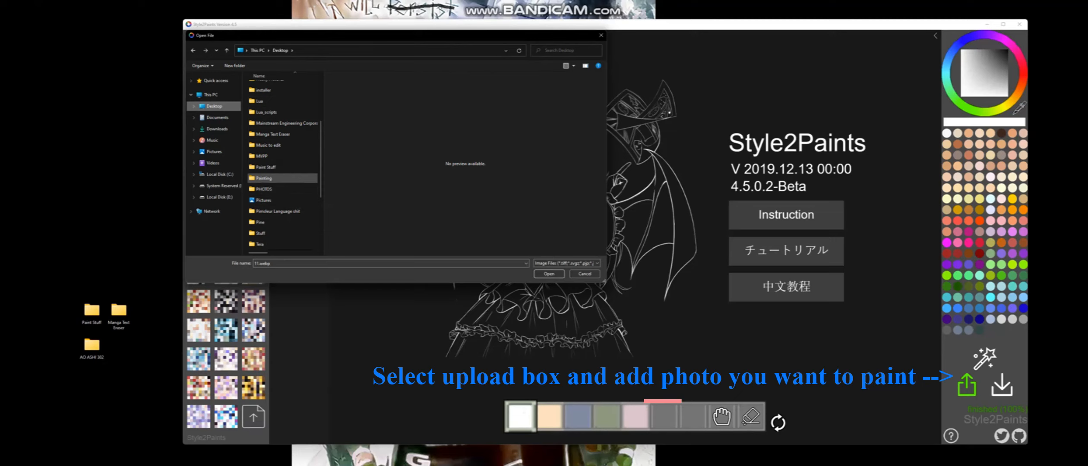
{"action": "left_click", "coordinate": [282, 167]}
{"action": "double_click", "coordinate": [283, 167]}
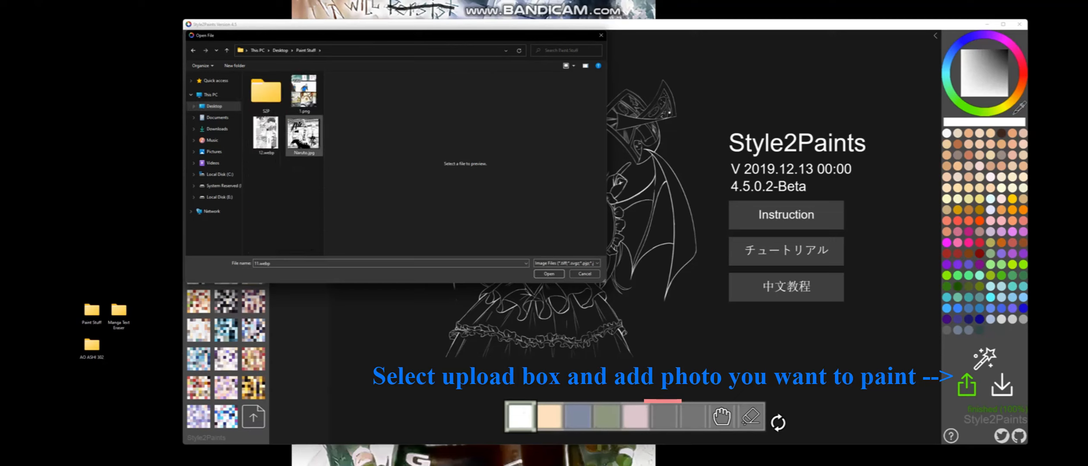
{"action": "left_click", "coordinate": [265, 135]}
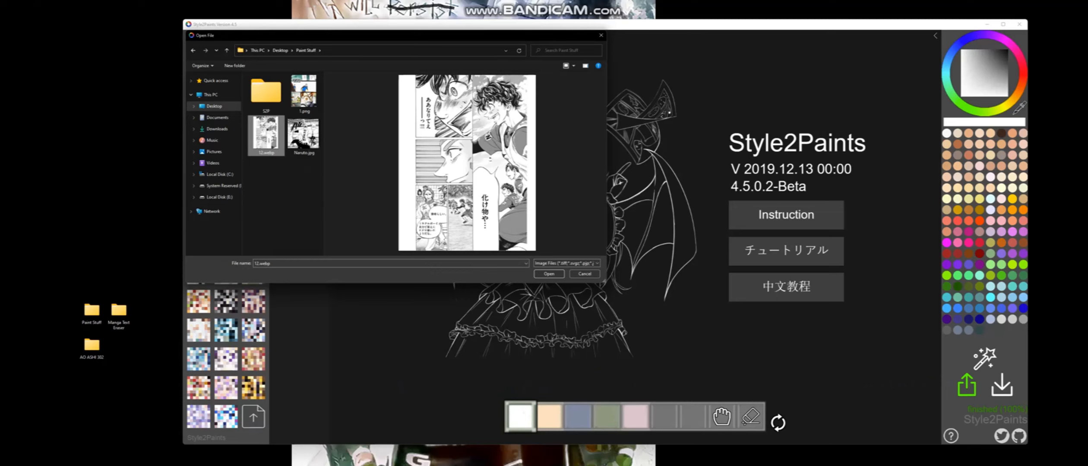
{"action": "left_click", "coordinate": [549, 273]}
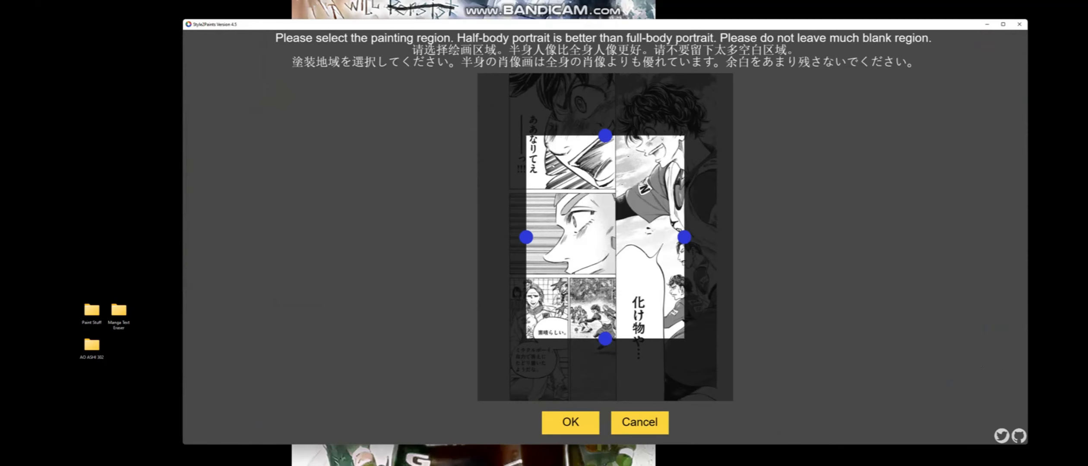
Extend the painting region on all four sides to cover the entire manga page and confirm it
{"action": "left_click_drag", "start_coordinate": [604, 339], "coordinate": [611, 401]}
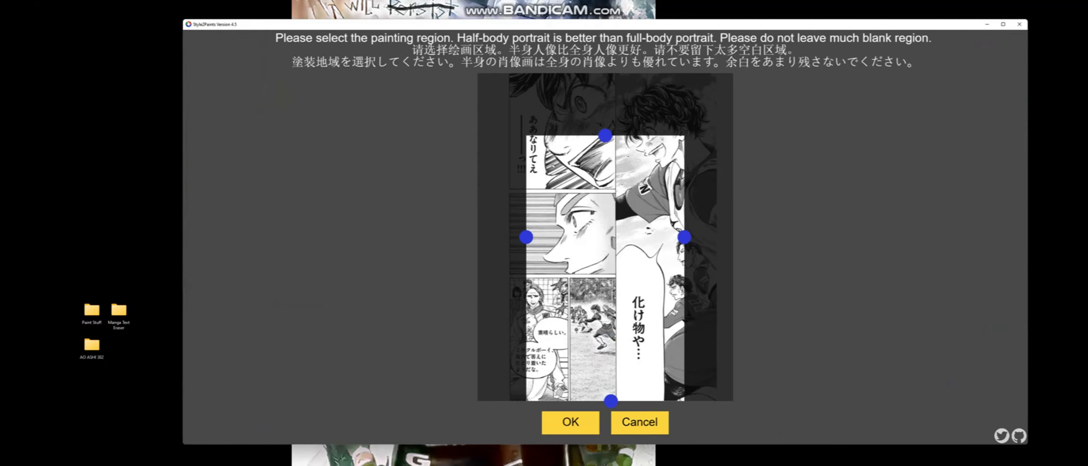
{"action": "left_click_drag", "start_coordinate": [526, 237], "coordinate": [477, 234]}
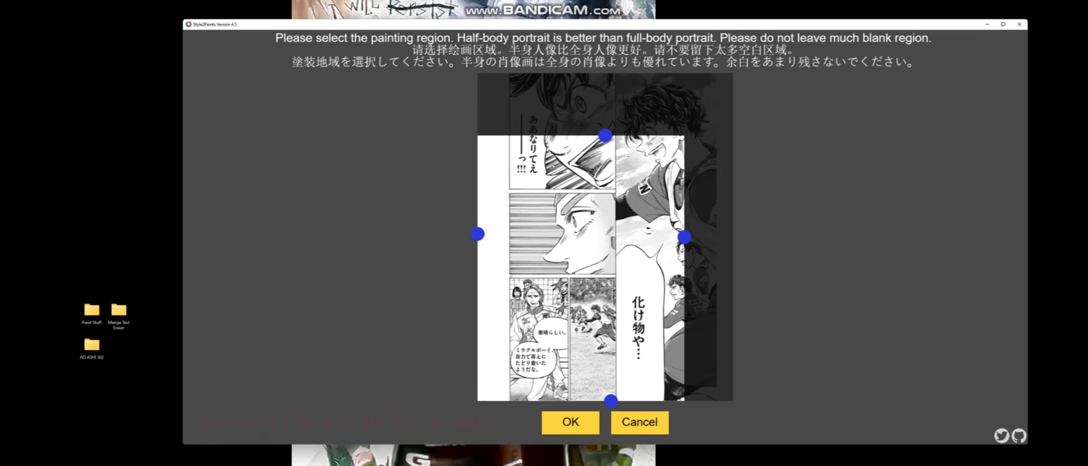
{"action": "left_click_drag", "start_coordinate": [685, 237], "coordinate": [732, 242]}
{"action": "left_click_drag", "start_coordinate": [605, 135], "coordinate": [592, 73]}
{"action": "left_click", "coordinate": [571, 423]}
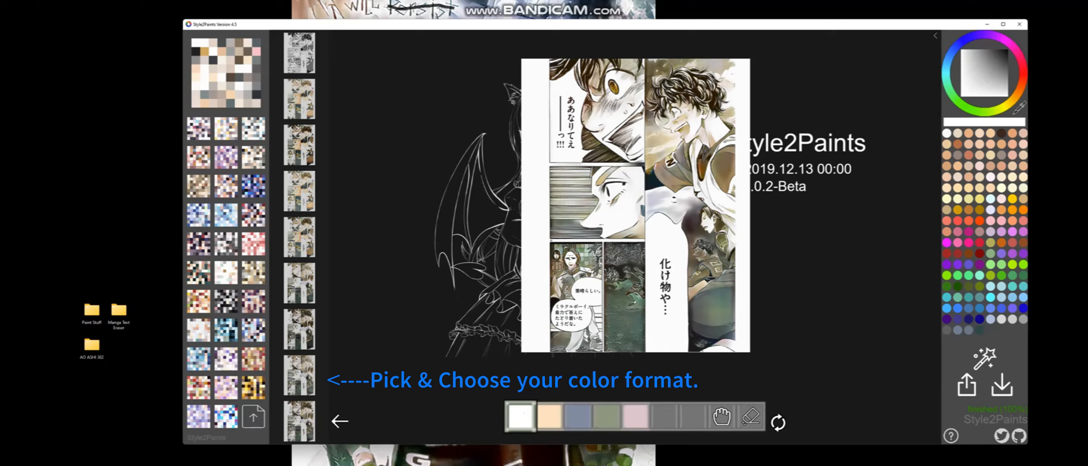
Try the gold, beige, teal and red-orange style palettes on the manga page, then apply the light multicoloured palette with blue, yellow and brown
{"action": "left_click", "coordinate": [254, 388]}
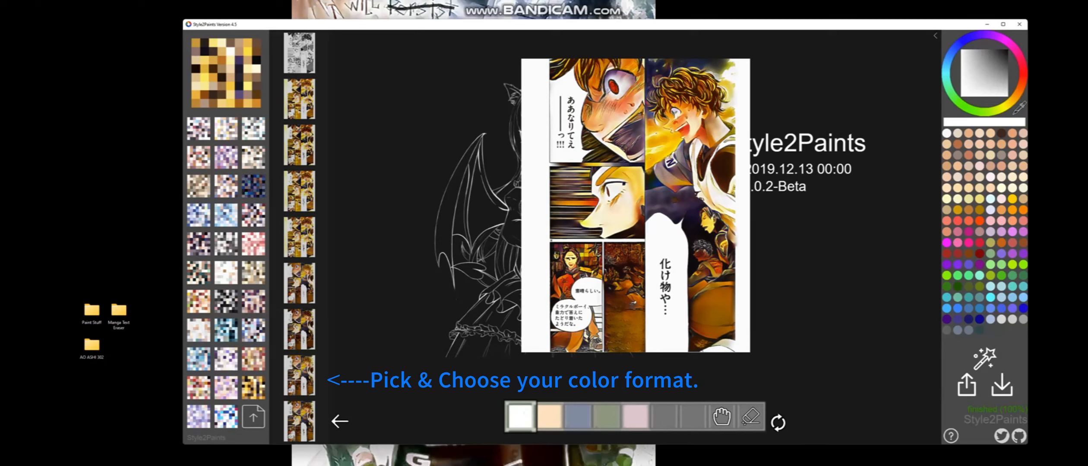
{"action": "left_click", "coordinate": [253, 273]}
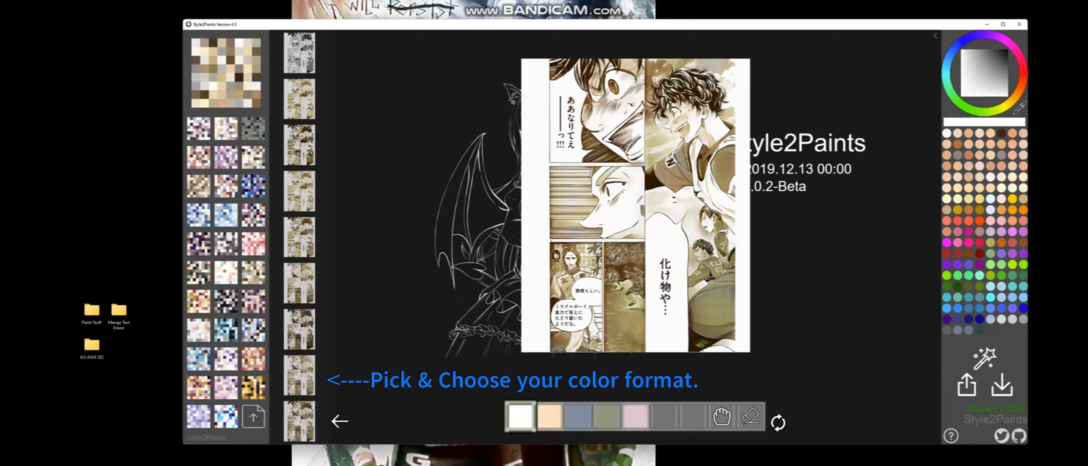
{"action": "left_click", "coordinate": [254, 129]}
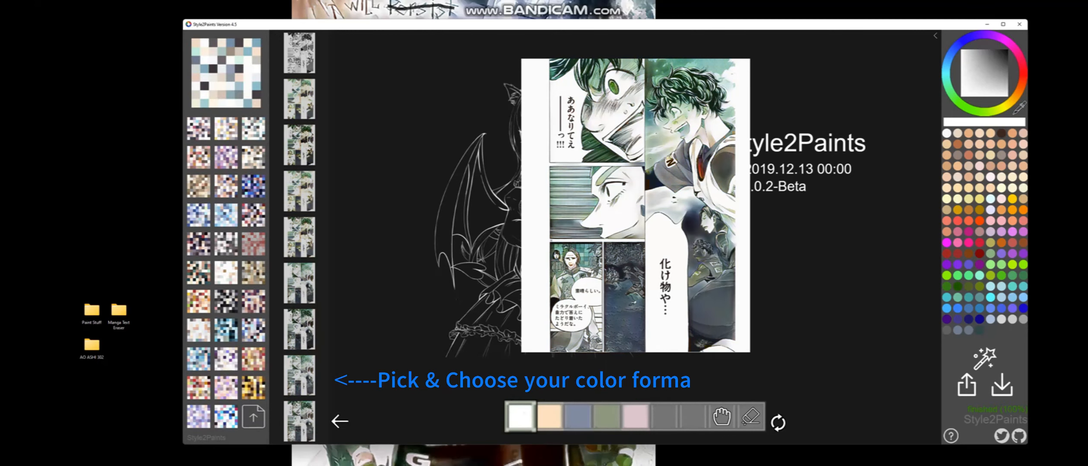
{"action": "left_click", "coordinate": [198, 301]}
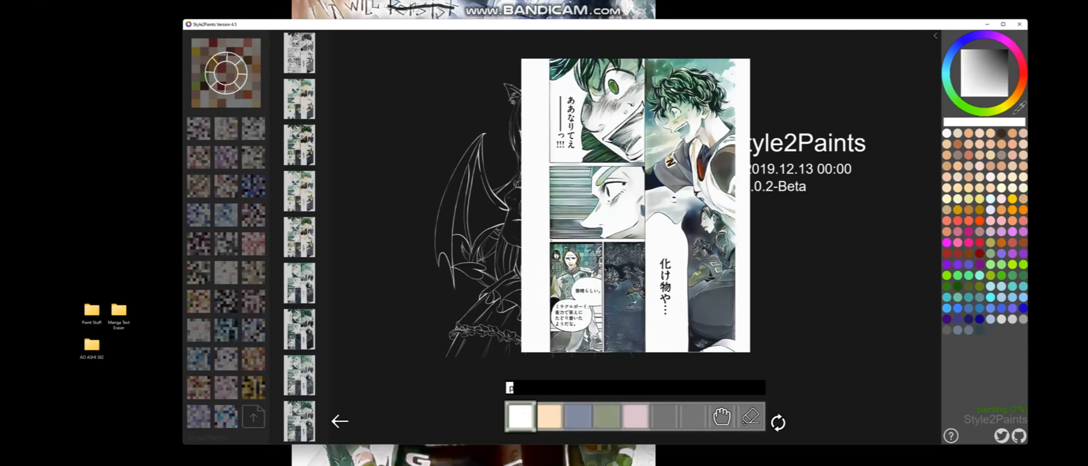
{"action": "type", "text": "pain"}
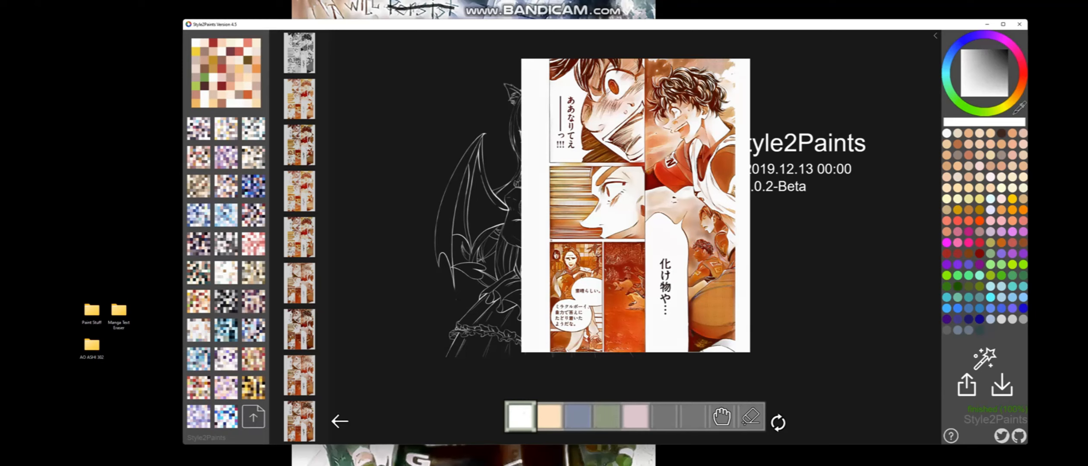
{"action": "left_click", "coordinate": [226, 128]}
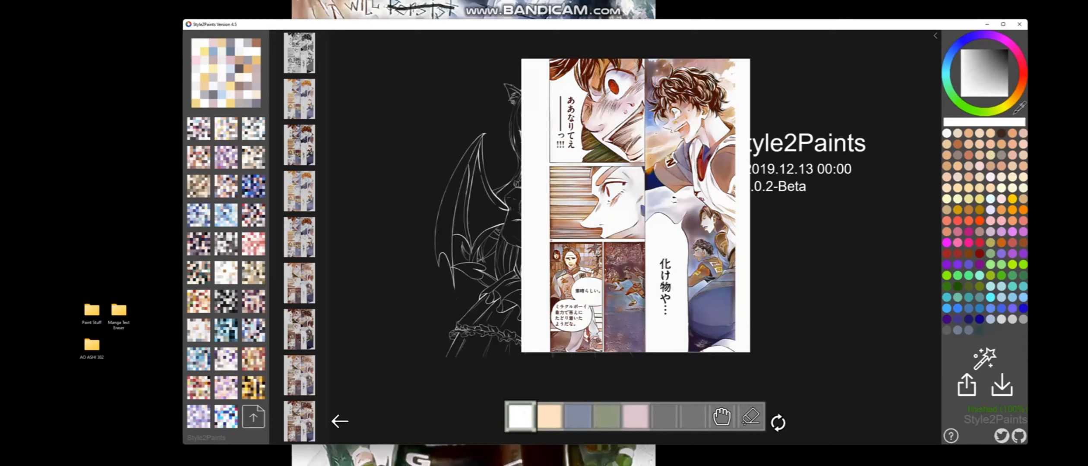
Recolor the page using a peach hint for the lower players' skin and an orange-brown hint for the main character's hair
{"action": "left_click", "coordinate": [549, 416]}
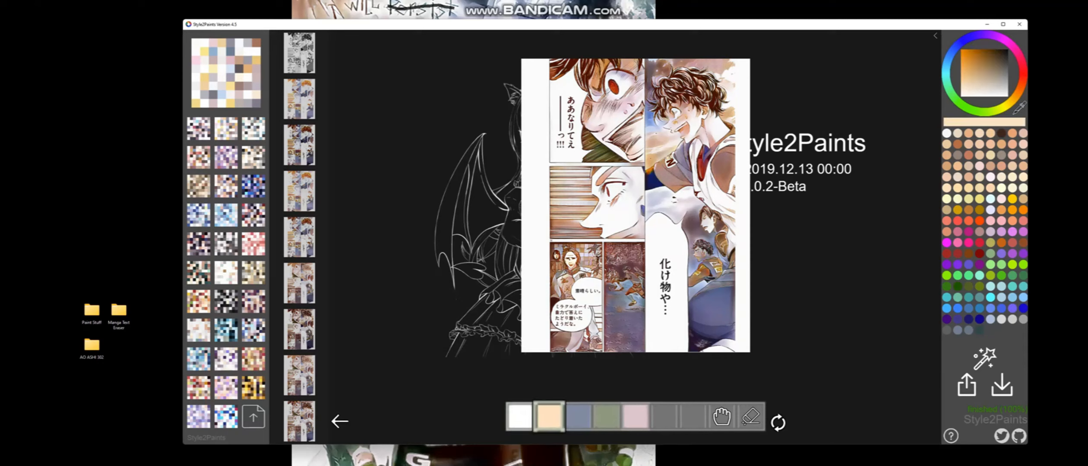
{"action": "left_click", "coordinate": [984, 358]}
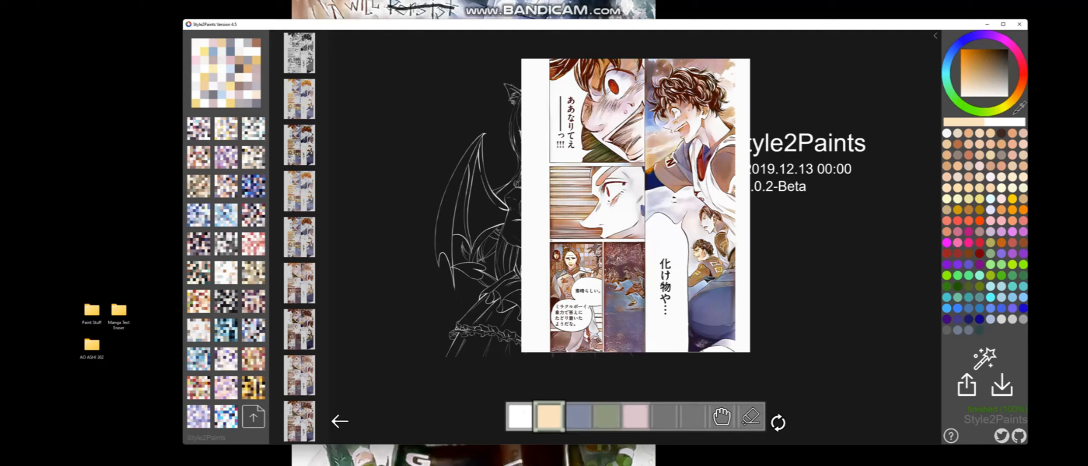
{"action": "left_click", "coordinate": [968, 209]}
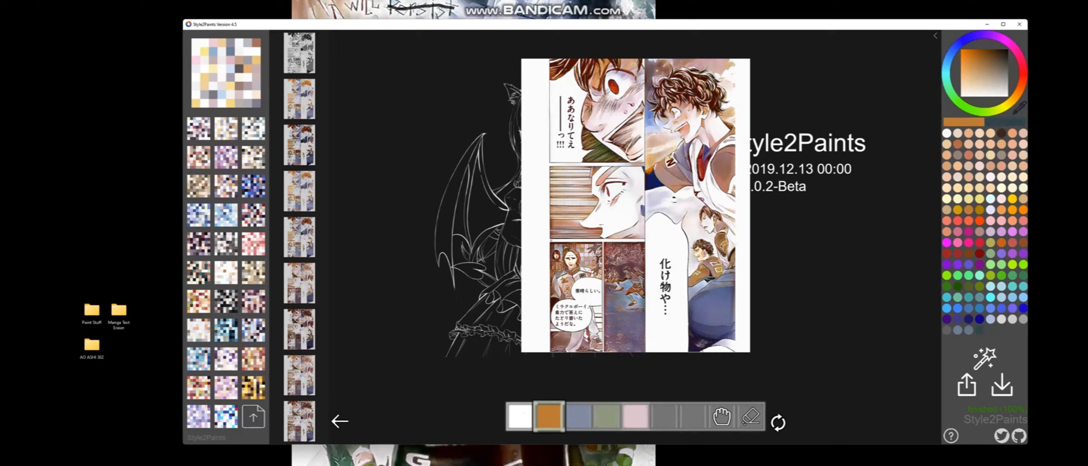
{"action": "left_click", "coordinate": [985, 359]}
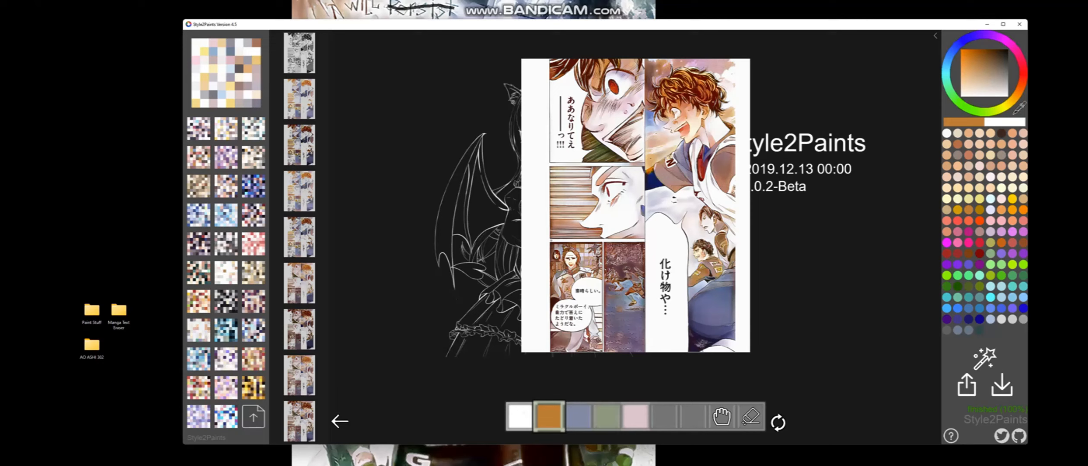
Recolor the page with light beige hints, giving the small lower panels warm tones
{"action": "left_click", "coordinate": [980, 177]}
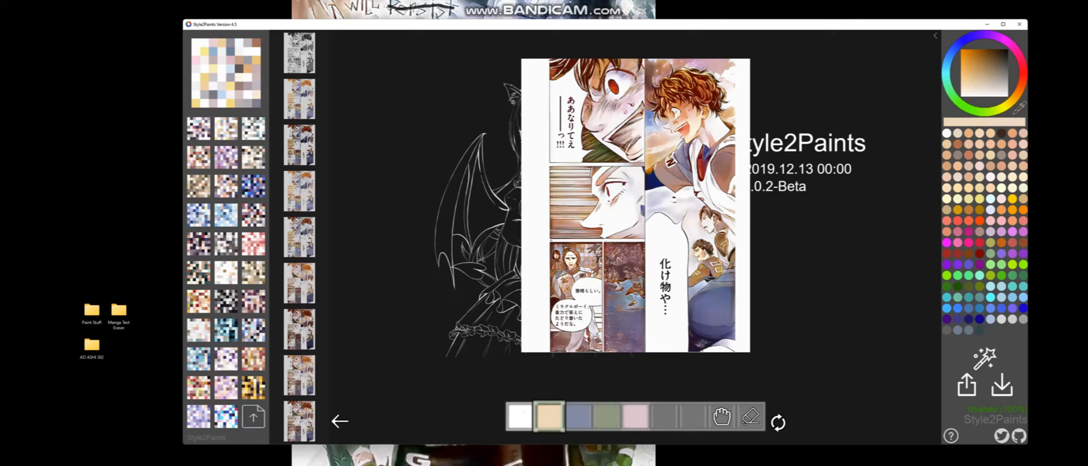
{"action": "left_click", "coordinate": [985, 358]}
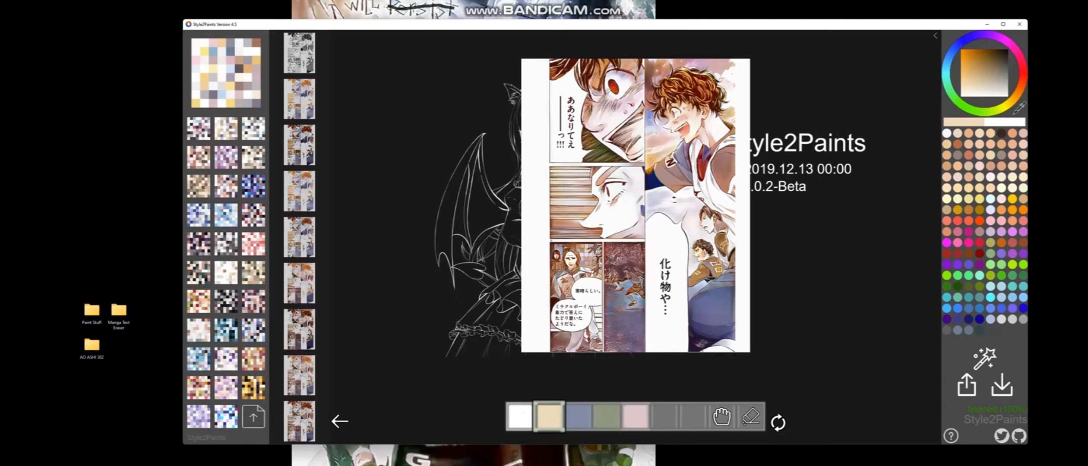
{"action": "left_click", "coordinate": [985, 359]}
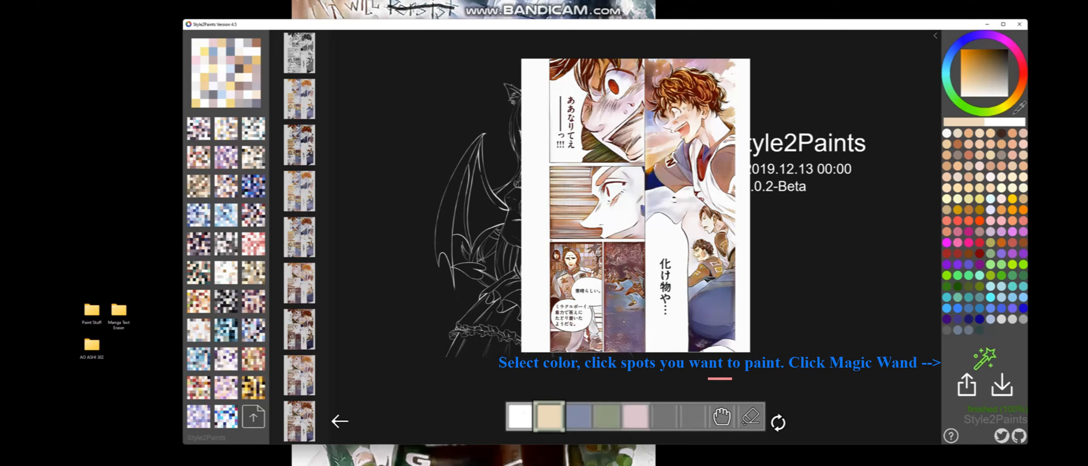
{"action": "left_click", "coordinate": [985, 359]}
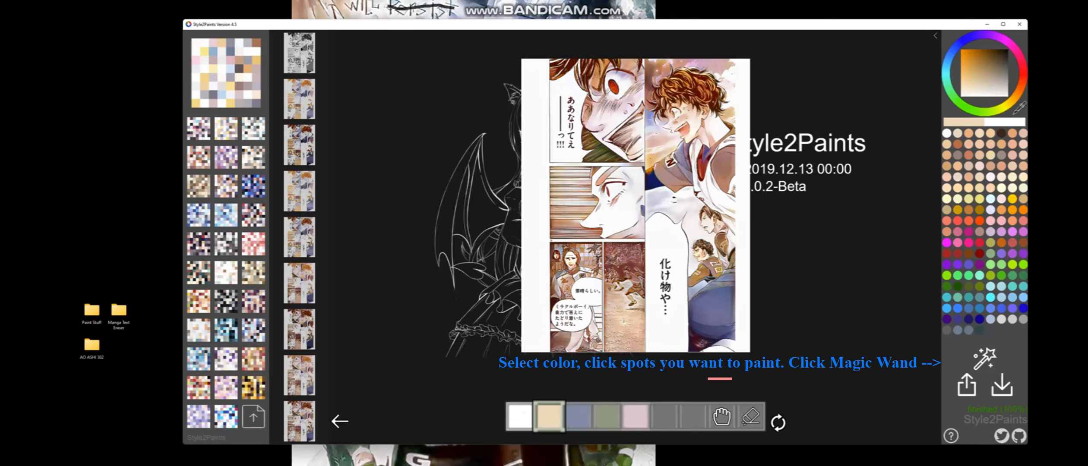
{"action": "left_click", "coordinate": [984, 358]}
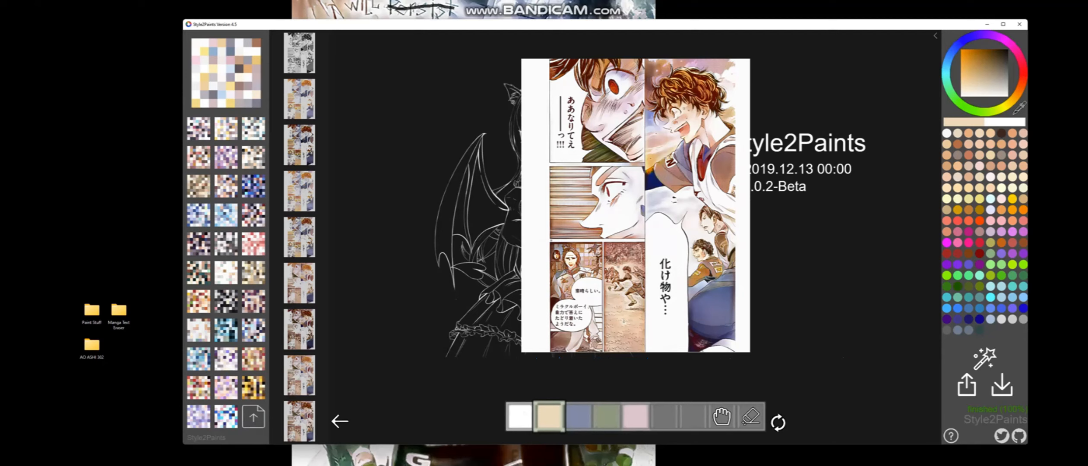
Recolor the main character's jersey using dark blue hints
{"action": "left_click", "coordinate": [979, 320]}
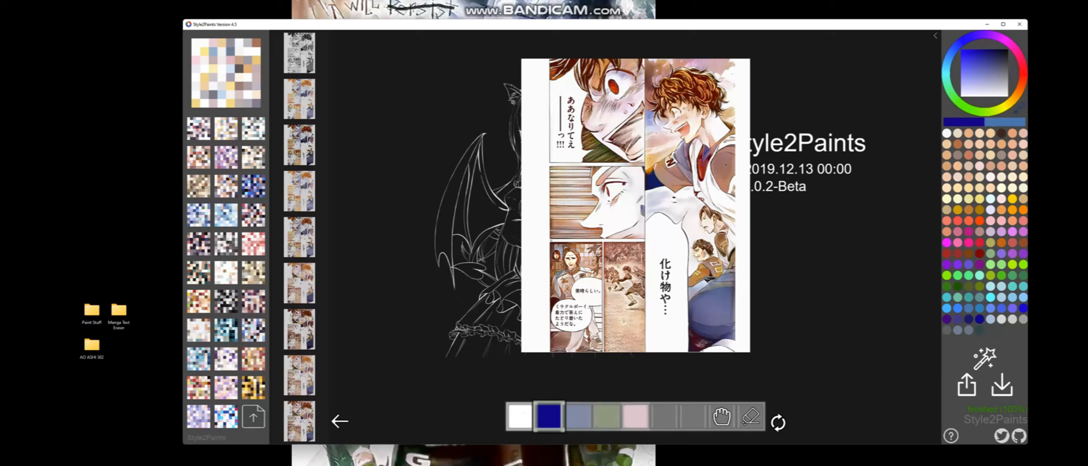
{"action": "left_click", "coordinate": [984, 359]}
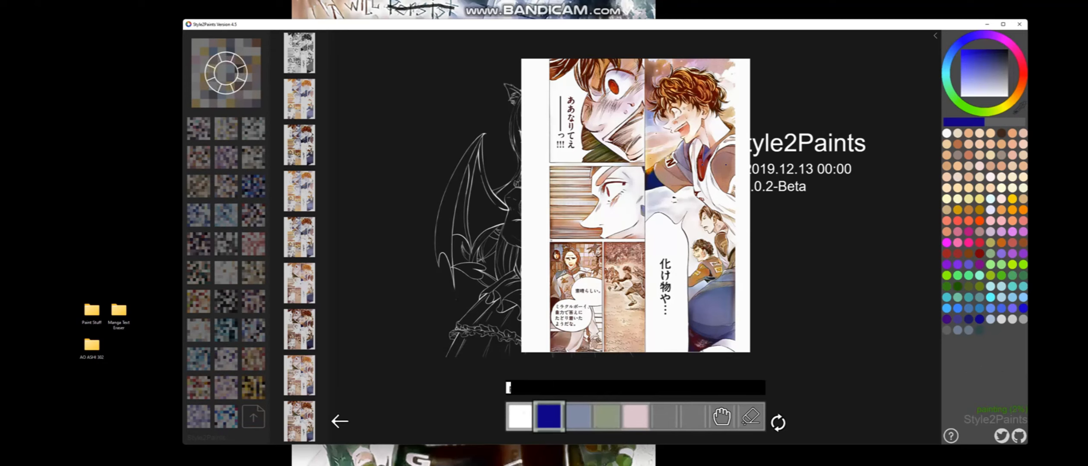
{"action": "type", "text": "ai"}
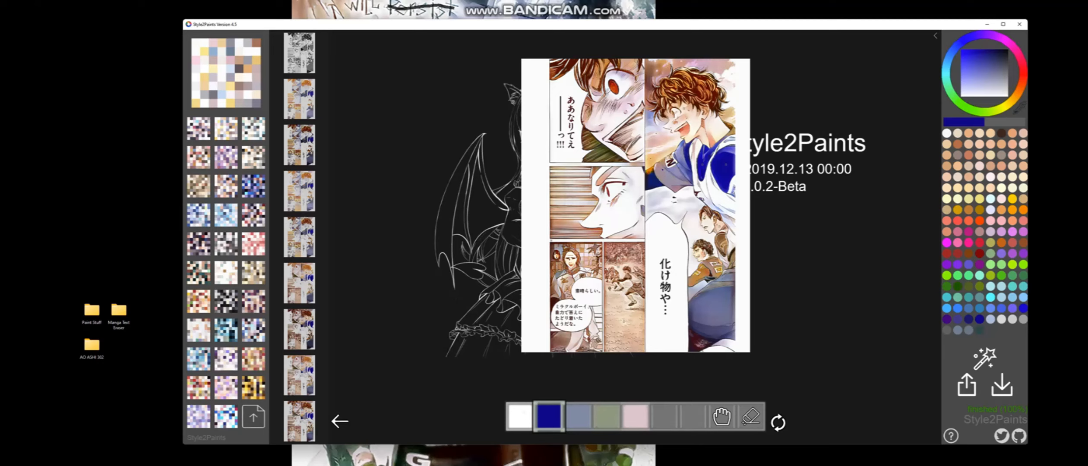
{"action": "left_click", "coordinate": [984, 359]}
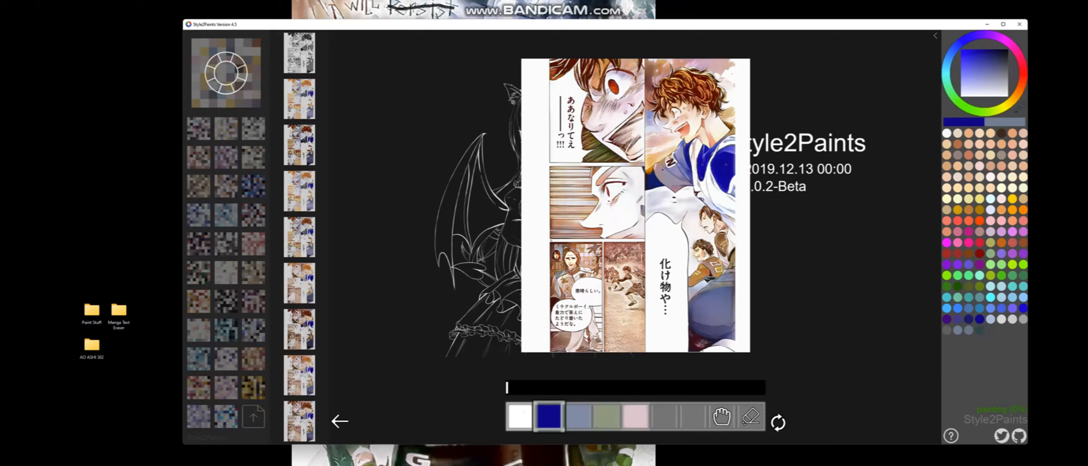
Recolor the page using dark brown hints and a navy blue hint
{"action": "left_click", "coordinate": [1001, 134]}
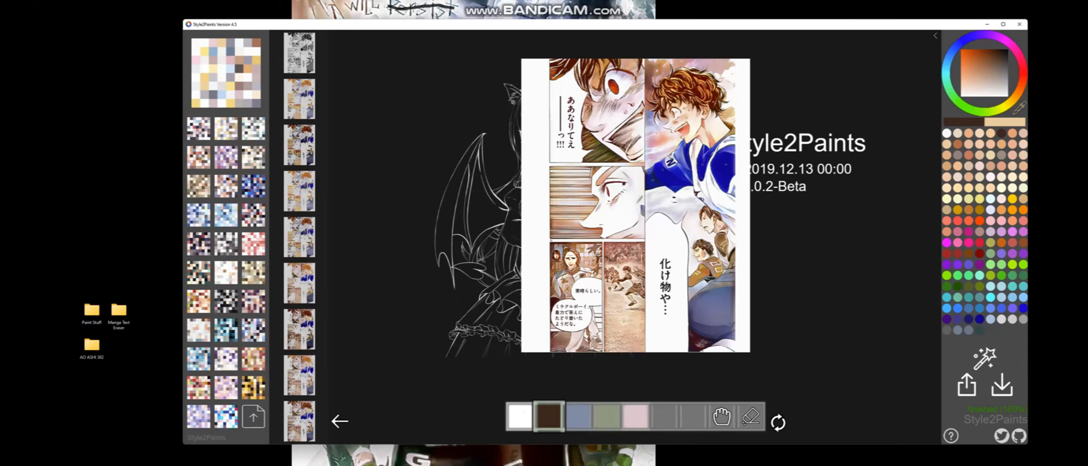
{"action": "key", "text": "alt"}
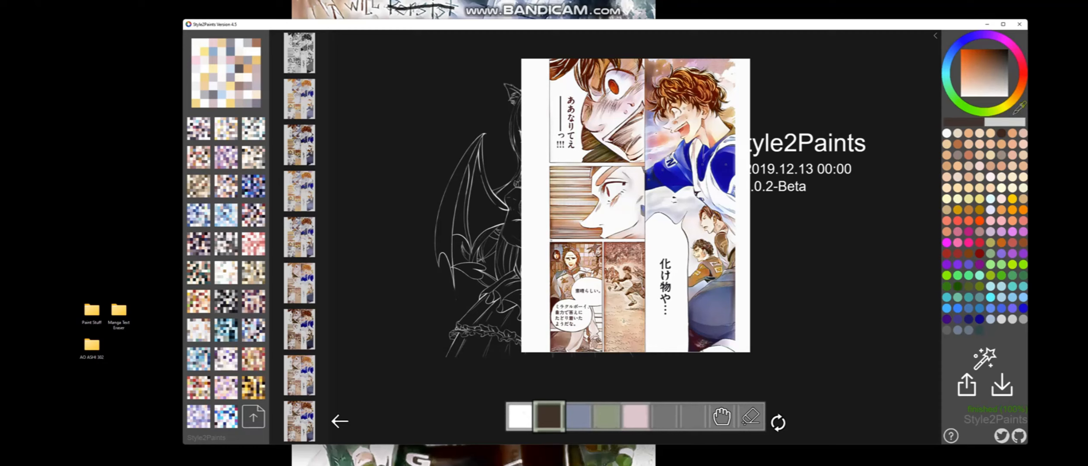
{"action": "left_click", "coordinate": [985, 359]}
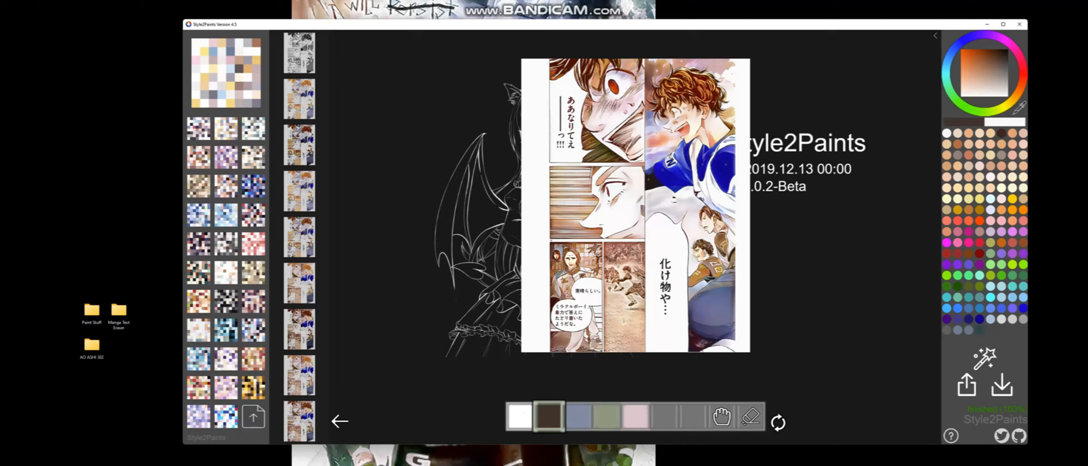
{"action": "left_click", "coordinate": [985, 359]}
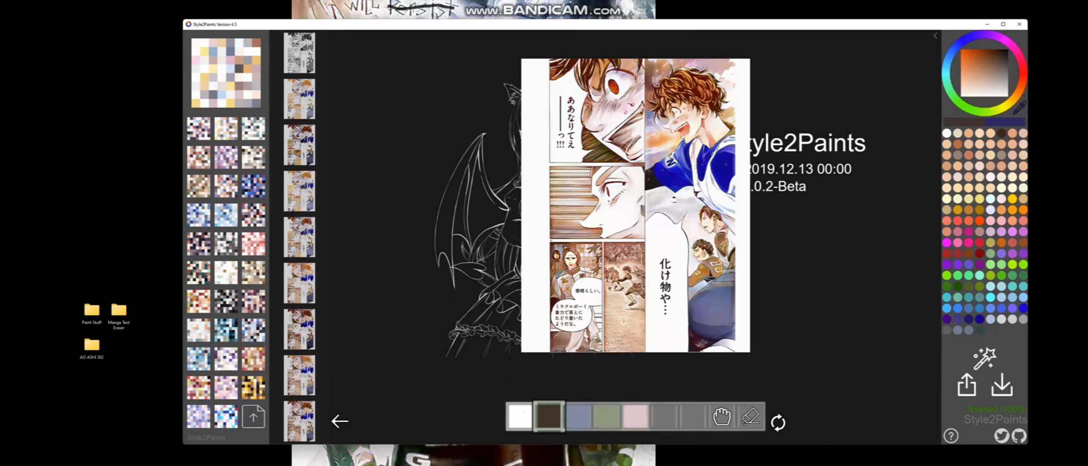
{"action": "left_click", "coordinate": [968, 320]}
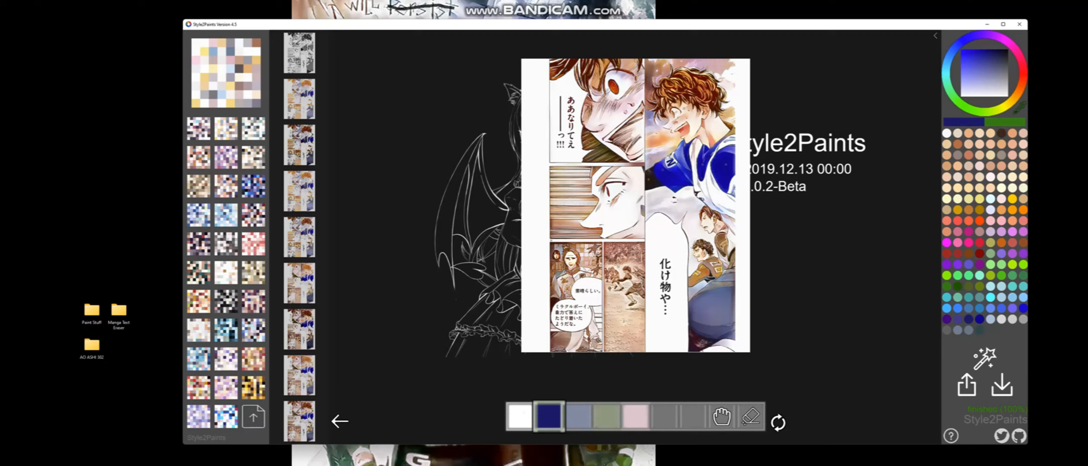
{"action": "left_click", "coordinate": [984, 359]}
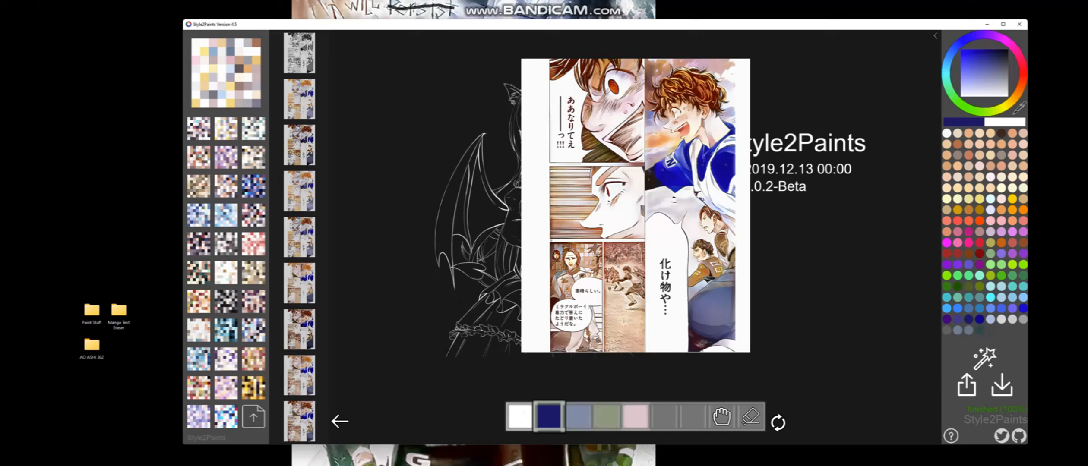
Recolor the hair in the upper-left close-up with an orange-brown hint, and refine the page with a light tan hint
{"action": "left_click", "coordinate": [968, 210]}
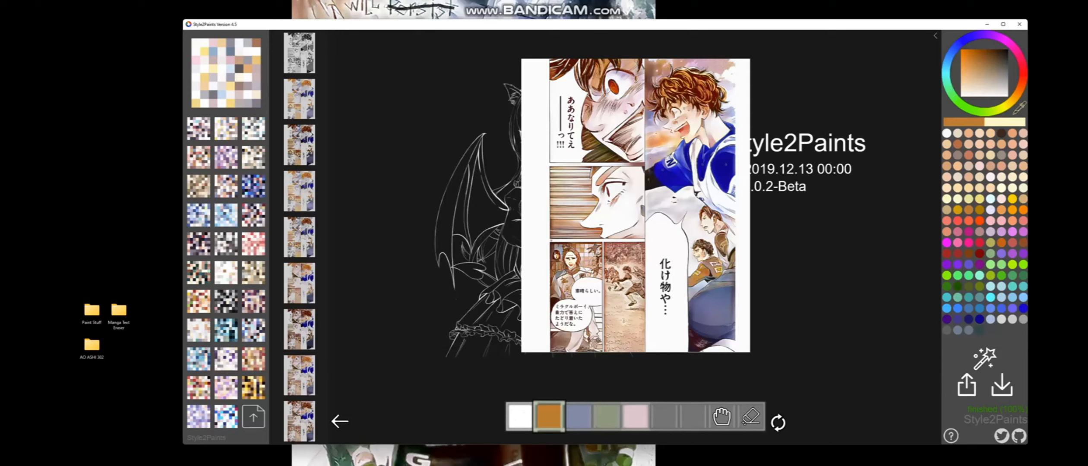
{"action": "left_click", "coordinate": [984, 358]}
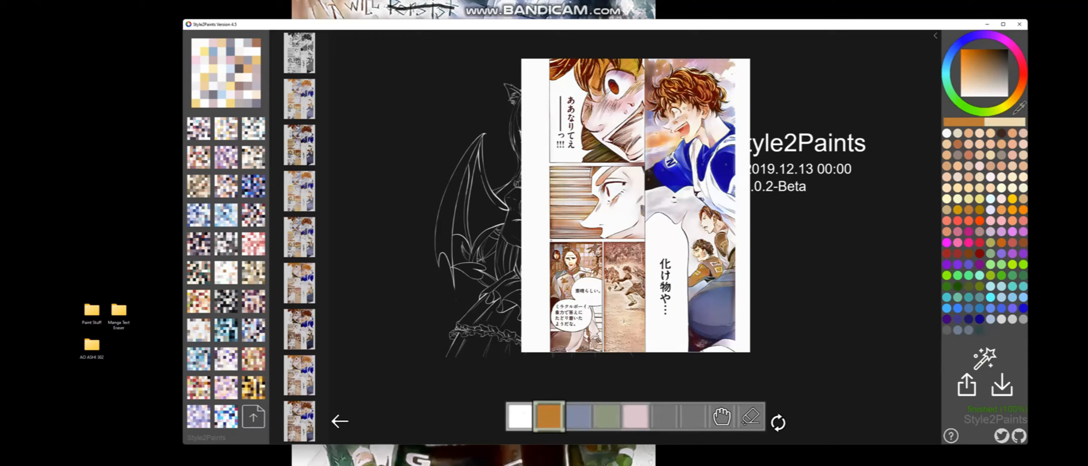
{"action": "left_click", "coordinate": [980, 187]}
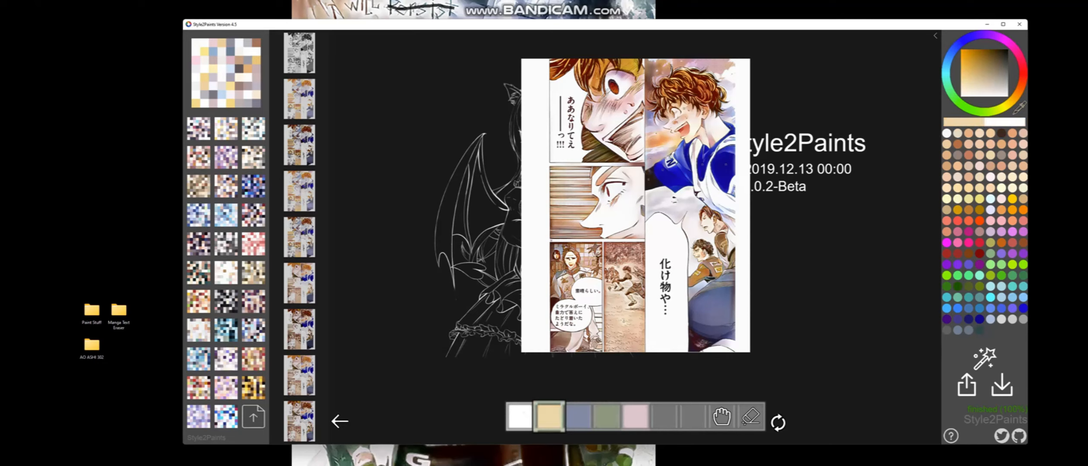
{"action": "left_click", "coordinate": [984, 358]}
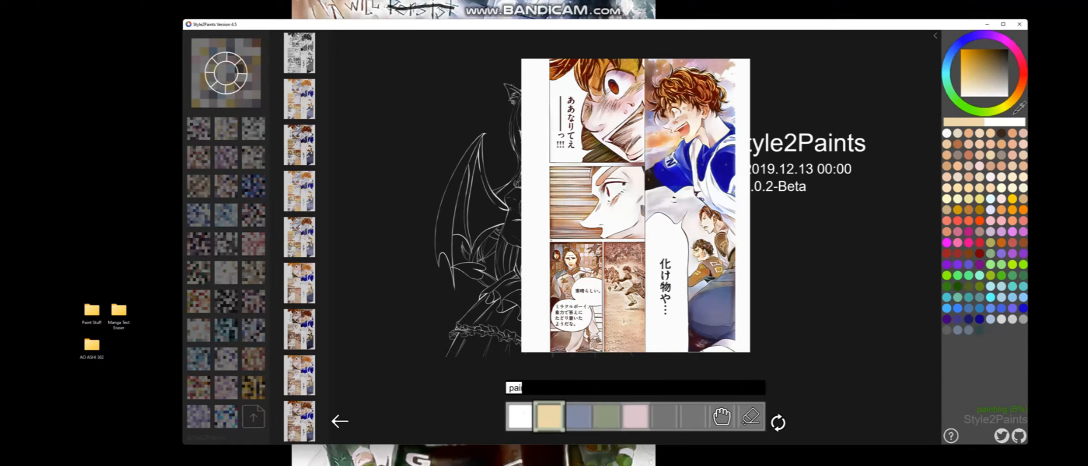
{"action": "type", "text": "in"}
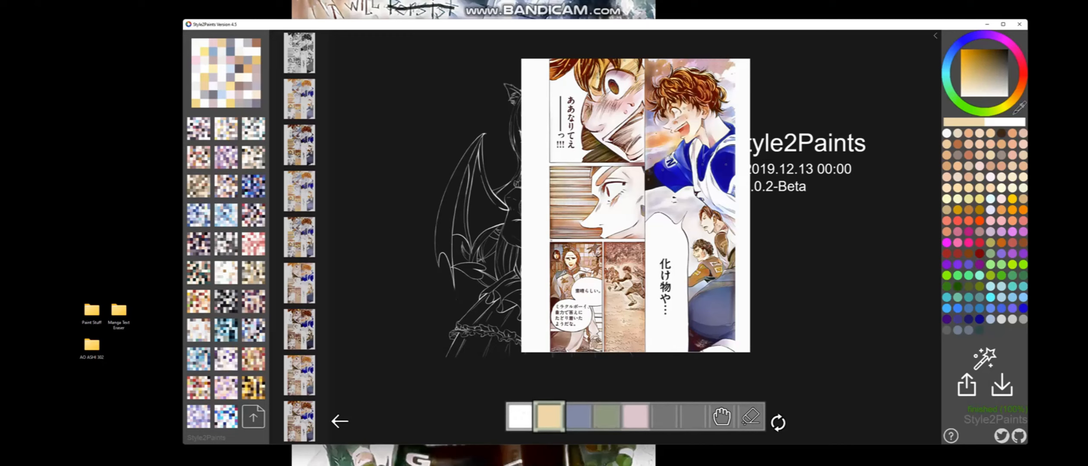
Switch from a pale pink hint to pale peach and pale yellow, using the eraser in between, and recolor the page
{"action": "left_click", "coordinate": [1001, 199]}
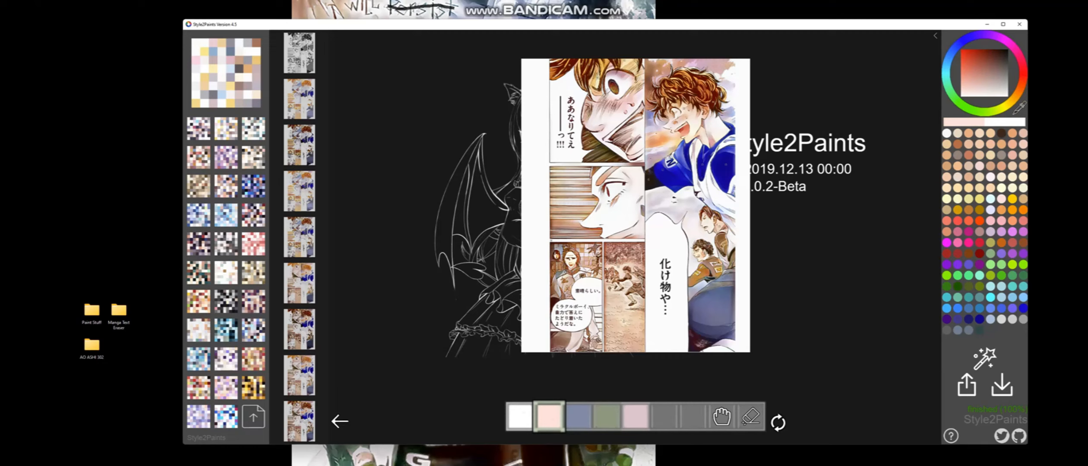
{"action": "left_click", "coordinate": [750, 416]}
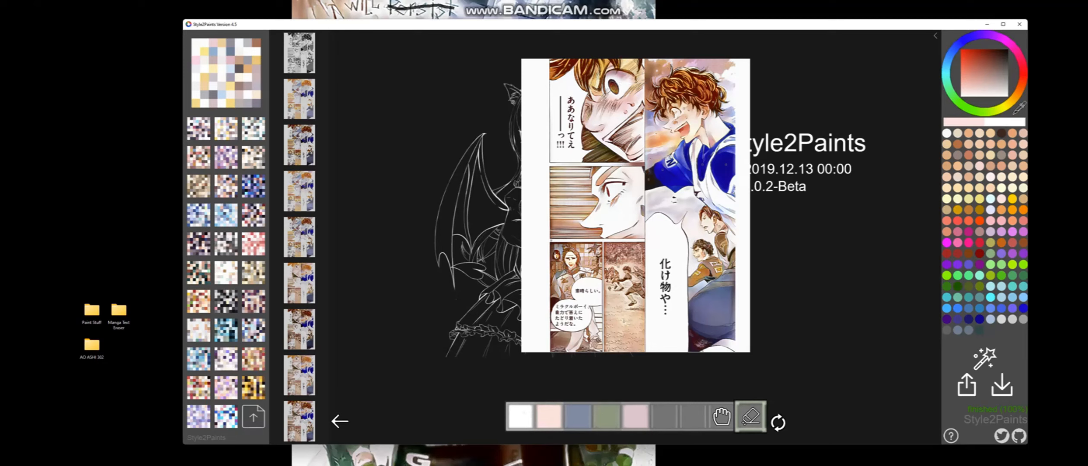
{"action": "left_click", "coordinate": [1023, 177]}
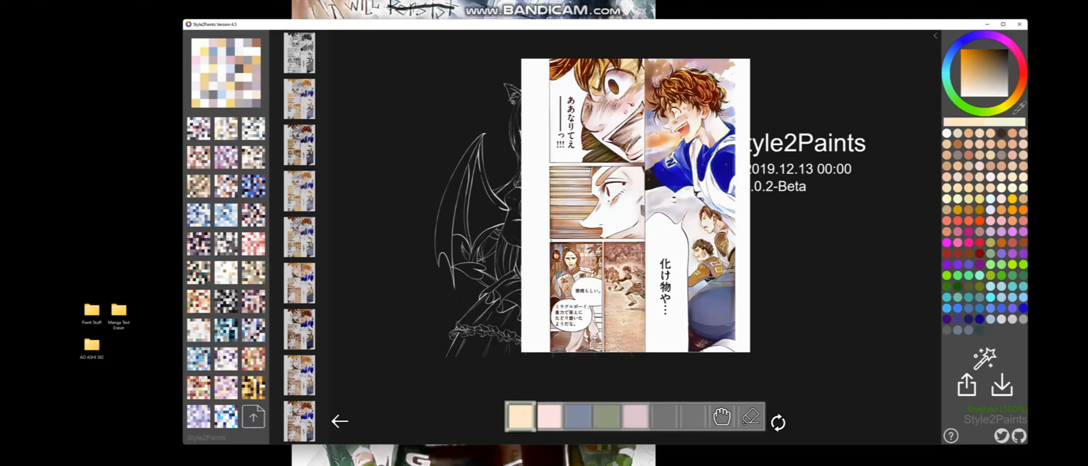
{"action": "left_click", "coordinate": [1024, 188]}
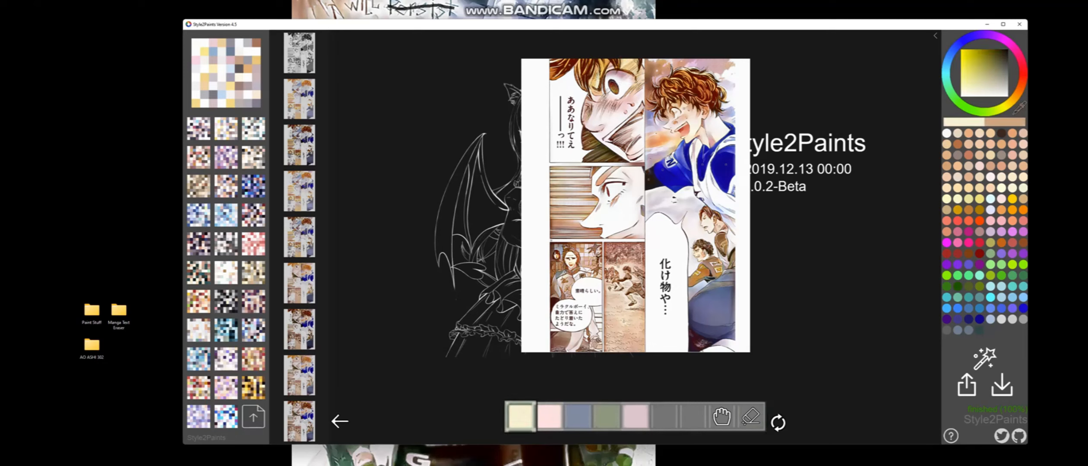
{"action": "left_click", "coordinate": [985, 358]}
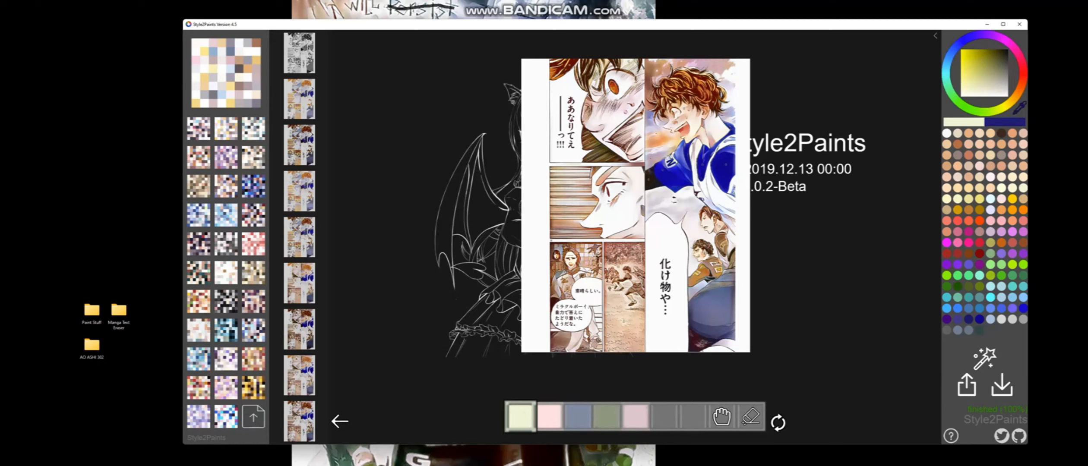
Try dark blue hints on the players in the small lower-middle panel and recolor the page
{"action": "left_click", "coordinate": [980, 320]}
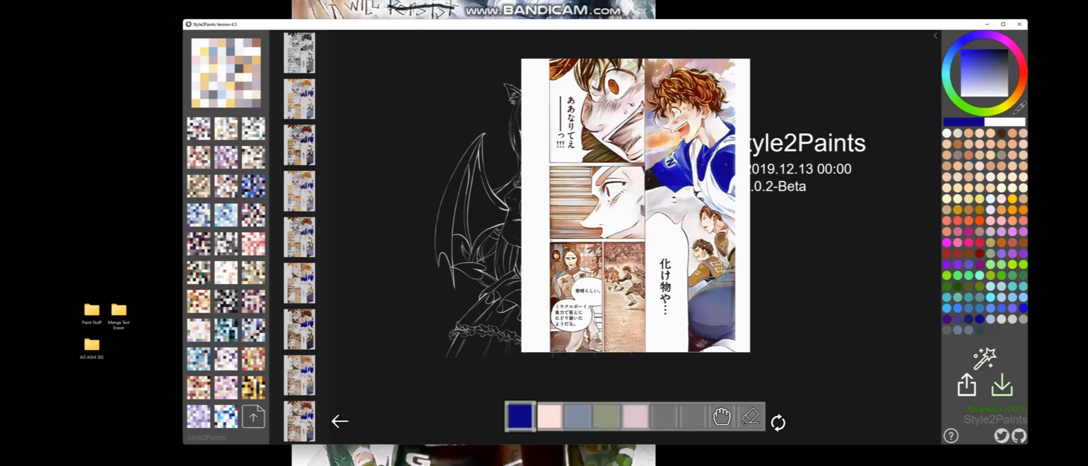
{"action": "left_click", "coordinate": [984, 359]}
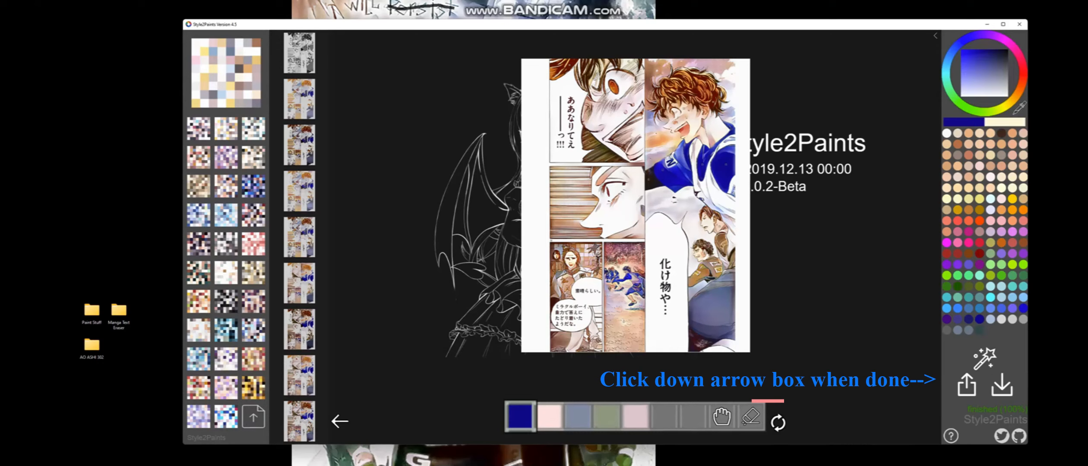
Erase the blue hints from the small lower-middle panel and recolor the page with a pale cream hint
{"action": "left_click", "coordinate": [1023, 177]}
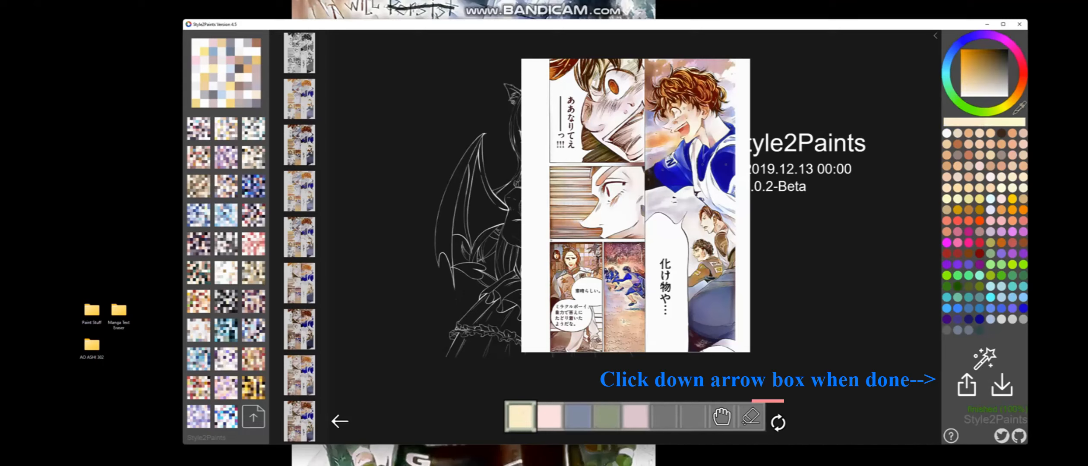
{"action": "left_click", "coordinate": [750, 417]}
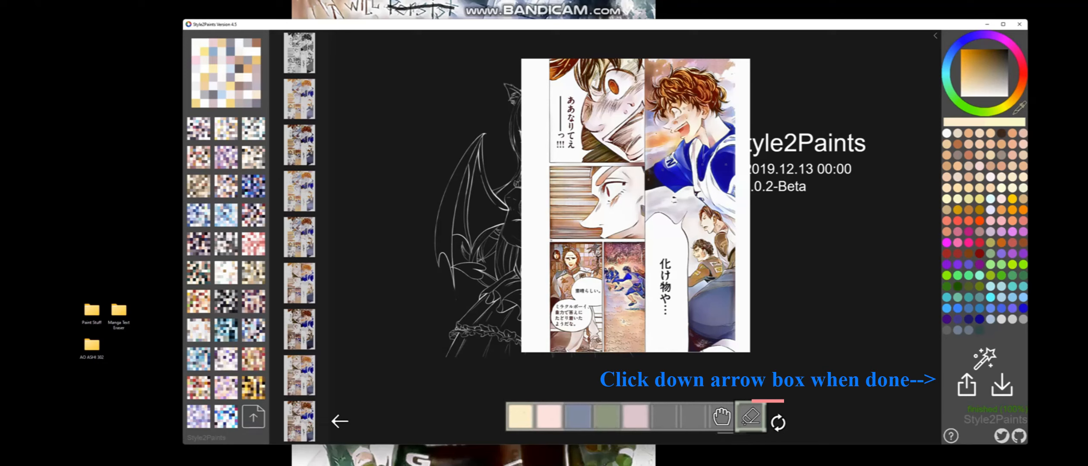
{"action": "left_click", "coordinate": [957, 199]}
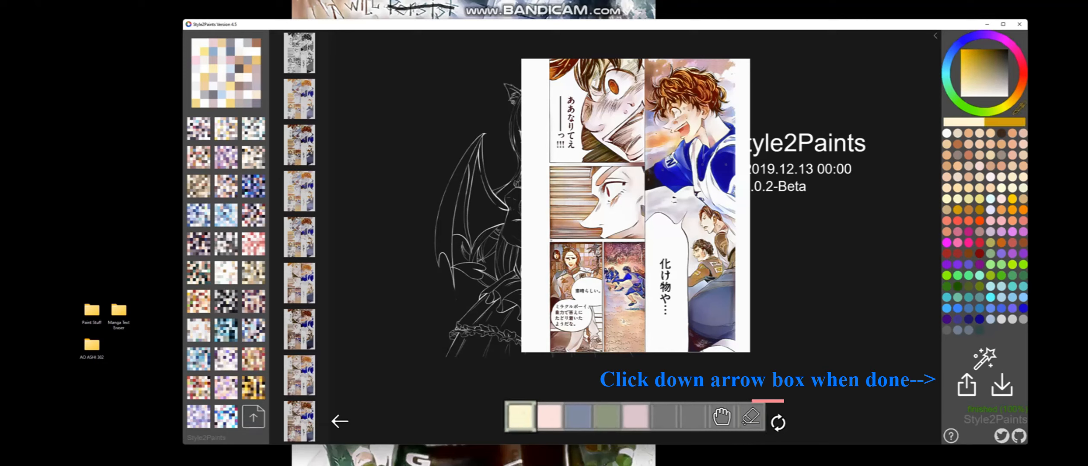
{"action": "left_click", "coordinate": [985, 358]}
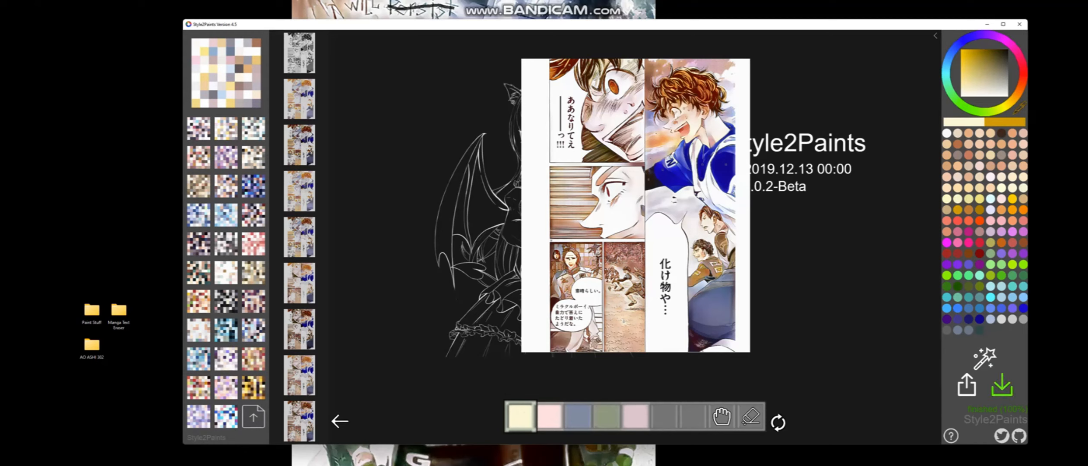
Open the finished colored page in a separate result window, move that window fully into view and narrow it
{"action": "left_click", "coordinate": [1002, 385]}
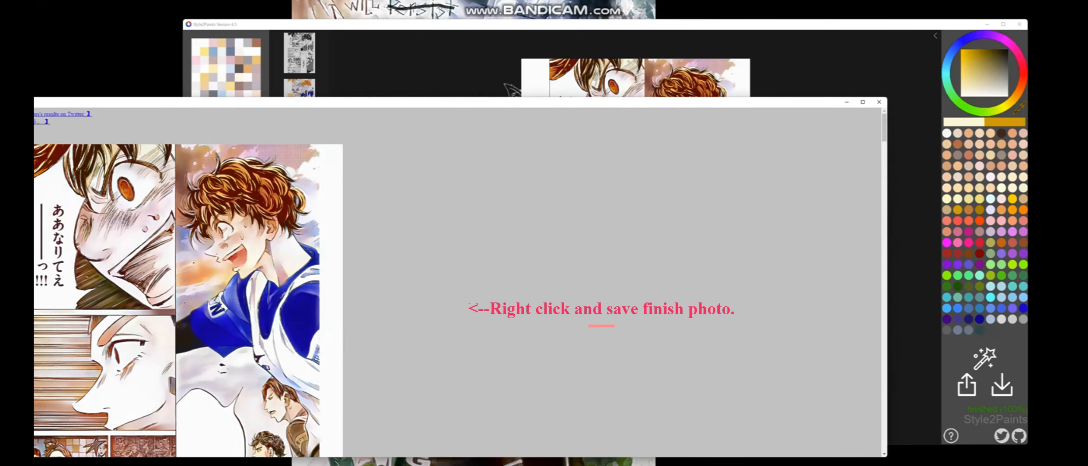
{"action": "left_click_drag", "start_coordinate": [414, 105], "coordinate": [523, 86]}
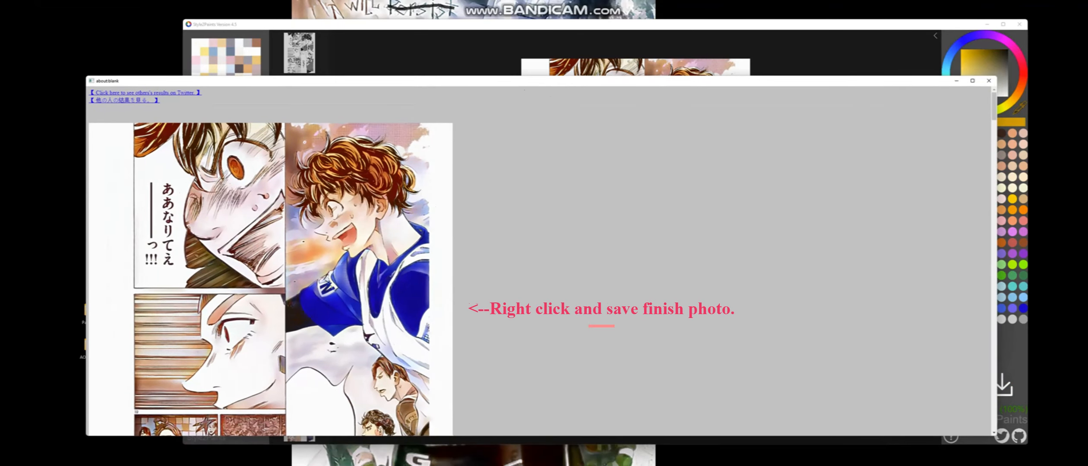
{"action": "left_click_drag", "start_coordinate": [996, 215], "coordinate": [643, 215]}
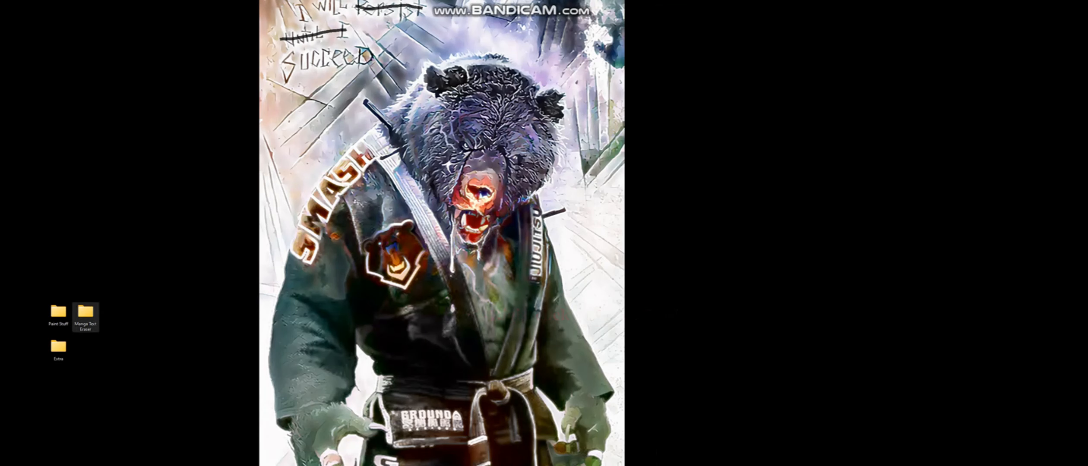
Launch MangaCleaner.exe from the Manga Text Eraser folder, move its window to mid-screen and put the folder window away
{"action": "double_click", "coordinate": [86, 313]}
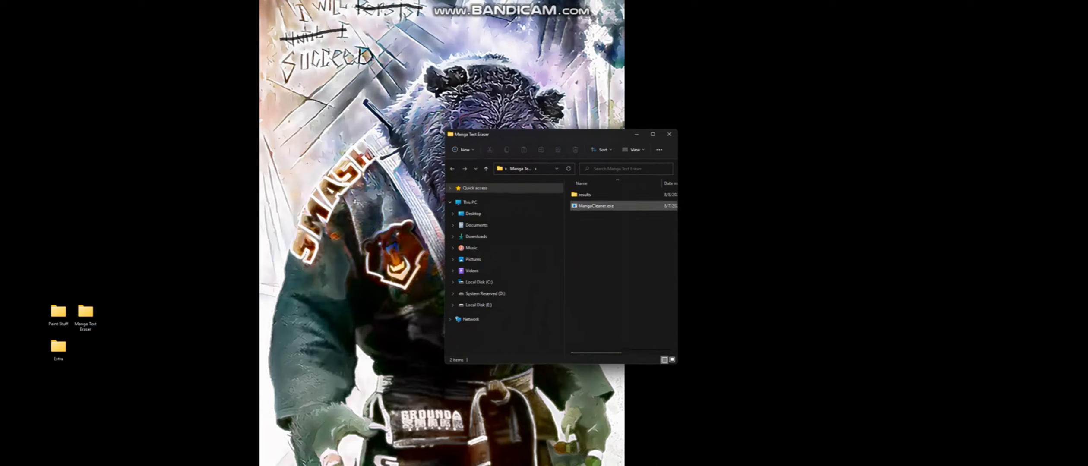
{"action": "double_click", "coordinate": [595, 206]}
{"action": "left_click_drag", "start_coordinate": [98, 56], "coordinate": [487, 84]}
{"action": "left_click", "coordinate": [637, 134]}
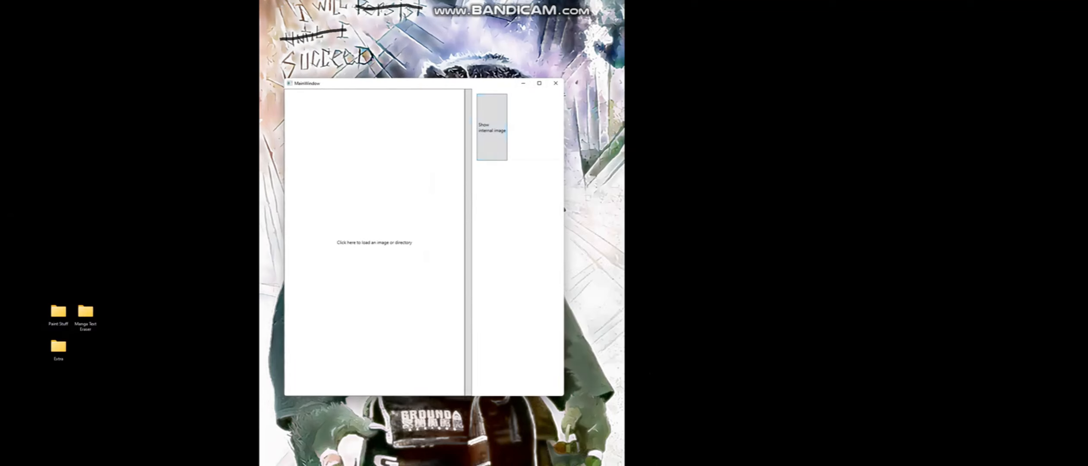
Load Finish1.jpg from the Paint Stuff folder into the text eraser, then move the folder window aside and close it
{"action": "double_click", "coordinate": [59, 311]}
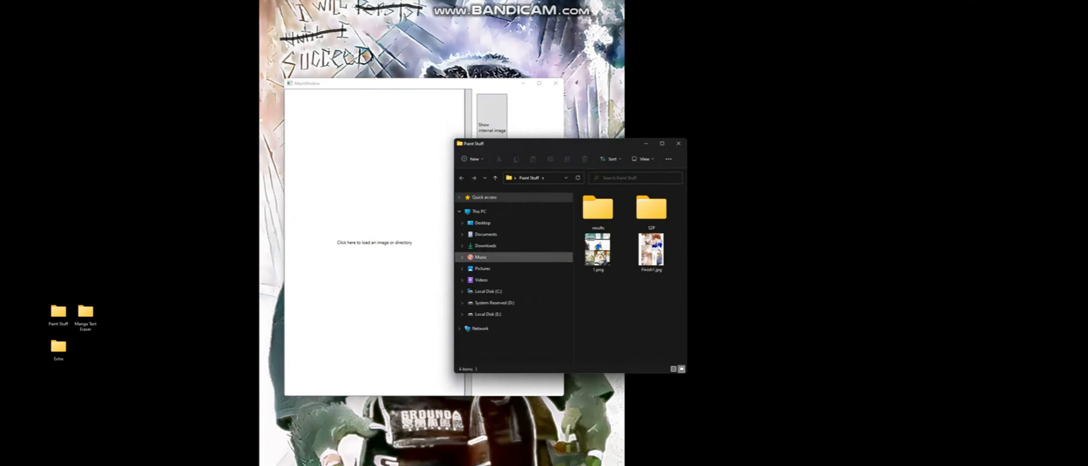
{"action": "left_click", "coordinate": [651, 253]}
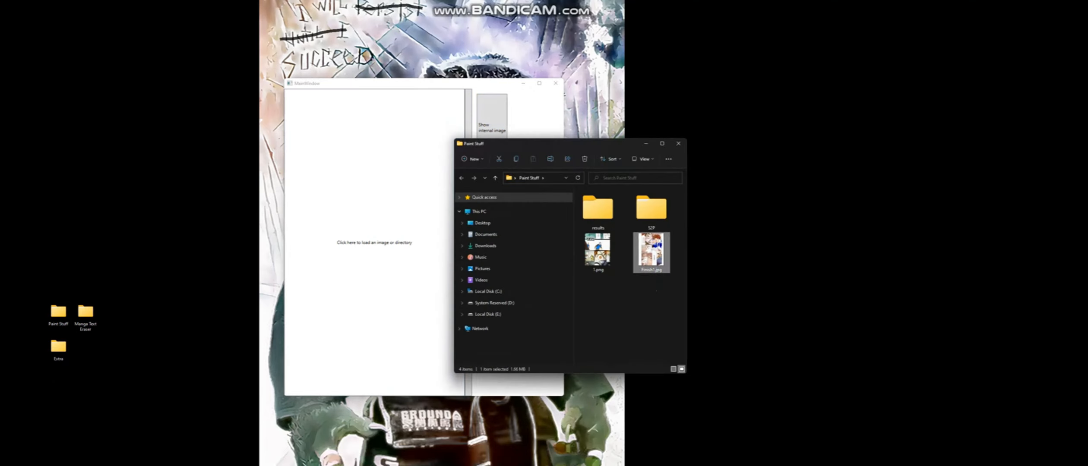
{"action": "left_click_drag", "start_coordinate": [651, 253], "coordinate": [374, 243]}
{"action": "left_click_drag", "start_coordinate": [565, 144], "coordinate": [777, 120]}
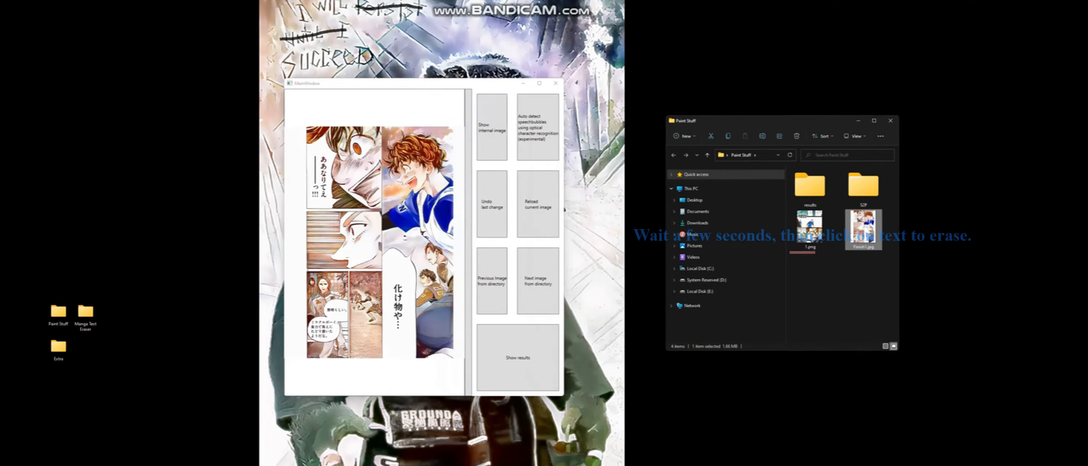
{"action": "left_click", "coordinate": [890, 121]}
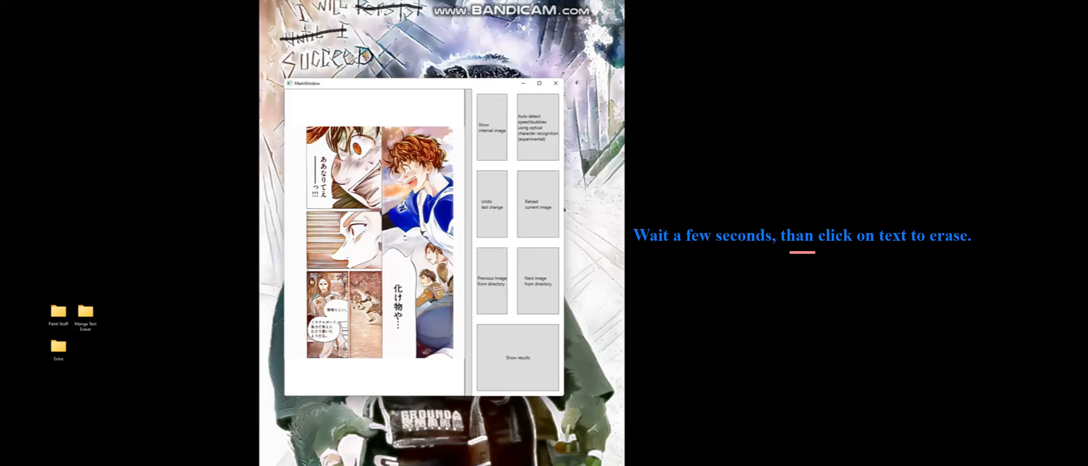
Erase the text from the large speech bubble, the upper panel and the small lower bubbles, then advance to the next image in the directory
{"action": "left_click", "coordinate": [400, 307]}
{"action": "left_click", "coordinate": [320, 176]}
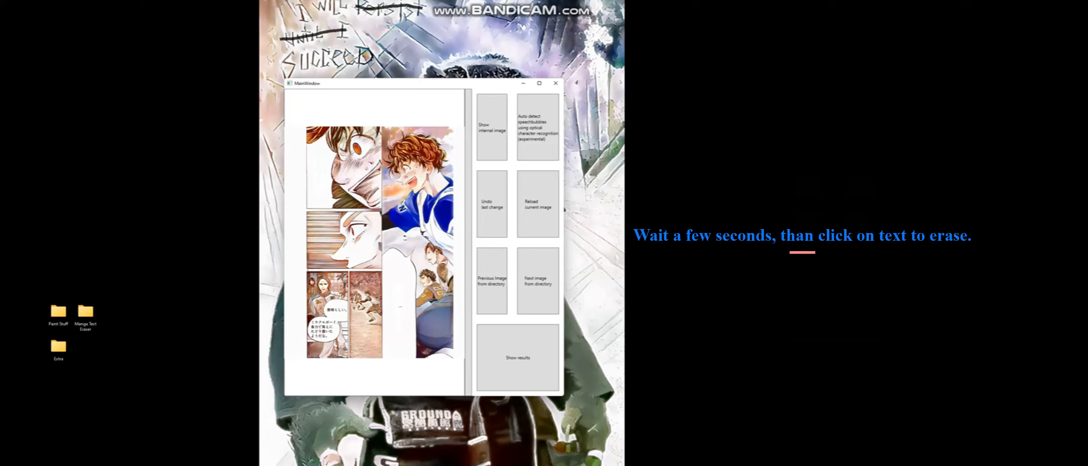
{"action": "left_click", "coordinate": [324, 329]}
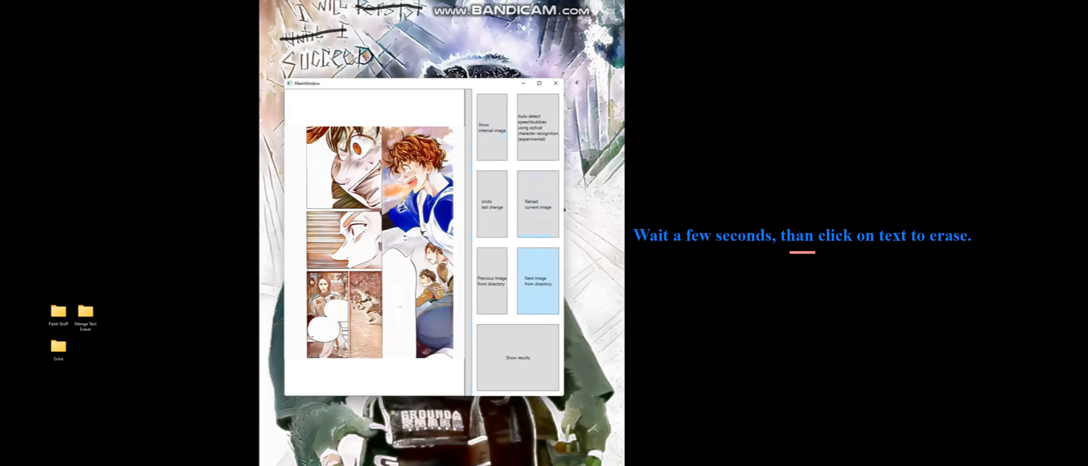
{"action": "left_click", "coordinate": [538, 281]}
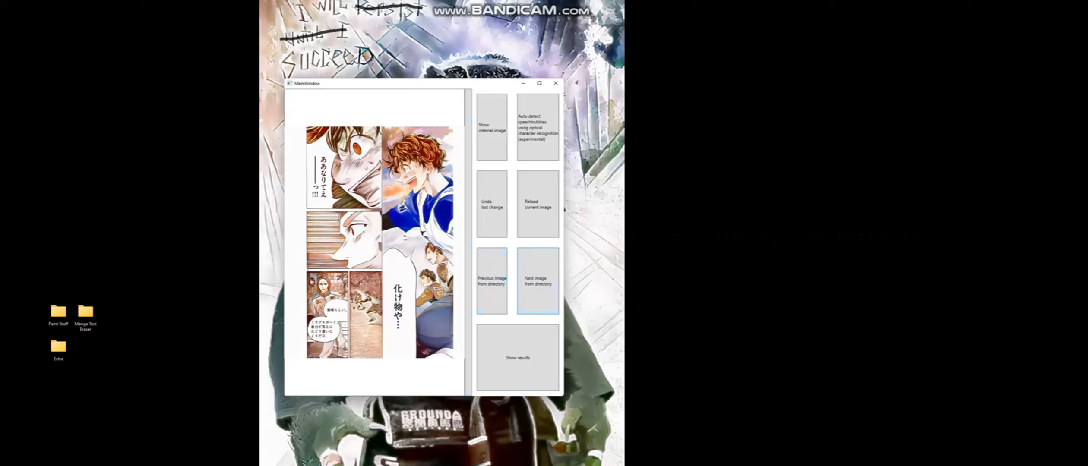
Examine the cleaned page 1.png from the results folder inside Paint Stuff in an enlarged viewer window, then close the viewer
{"action": "double_click", "coordinate": [58, 315]}
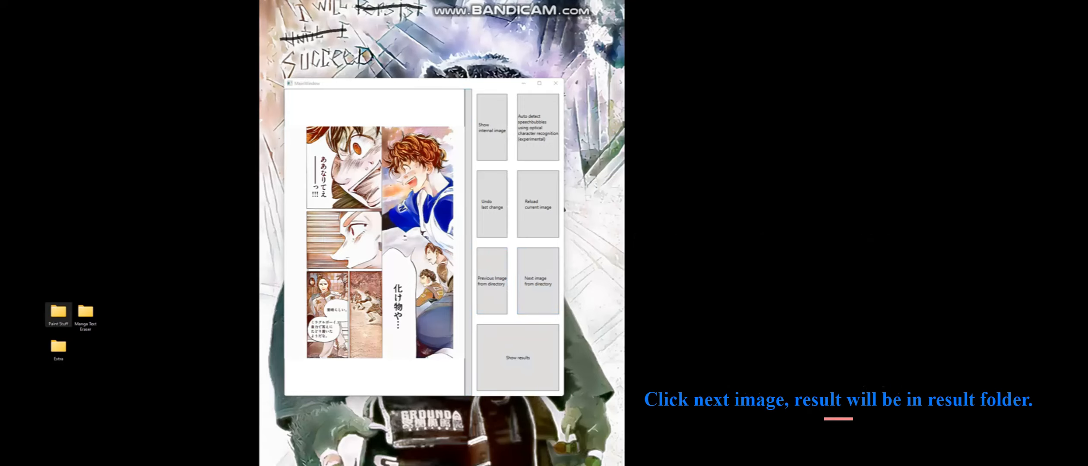
{"action": "double_click", "coordinate": [810, 186]}
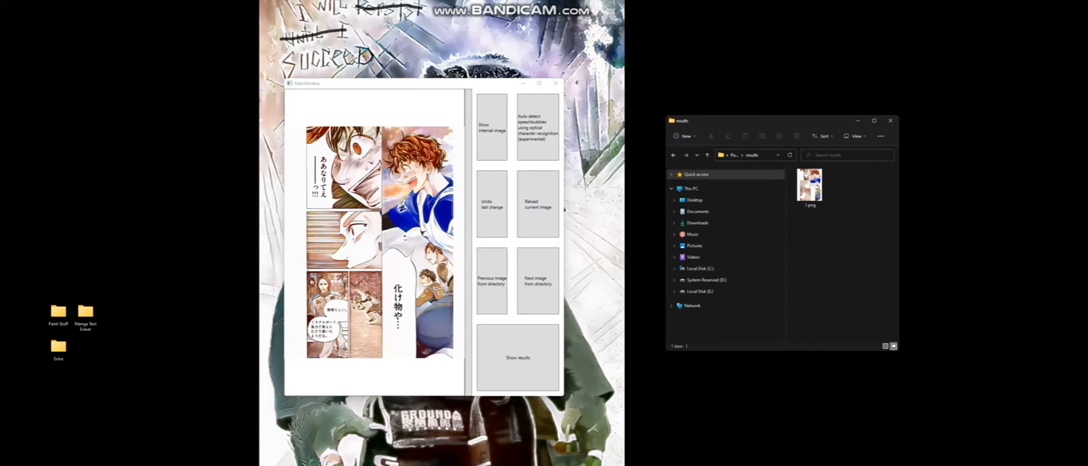
{"action": "double_click", "coordinate": [809, 185]}
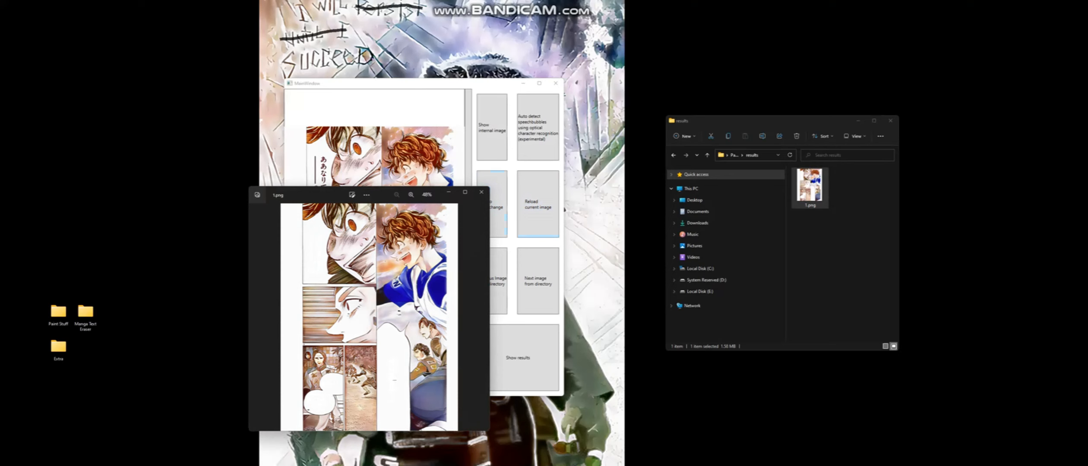
{"action": "left_click_drag", "start_coordinate": [377, 186], "coordinate": [378, 106]}
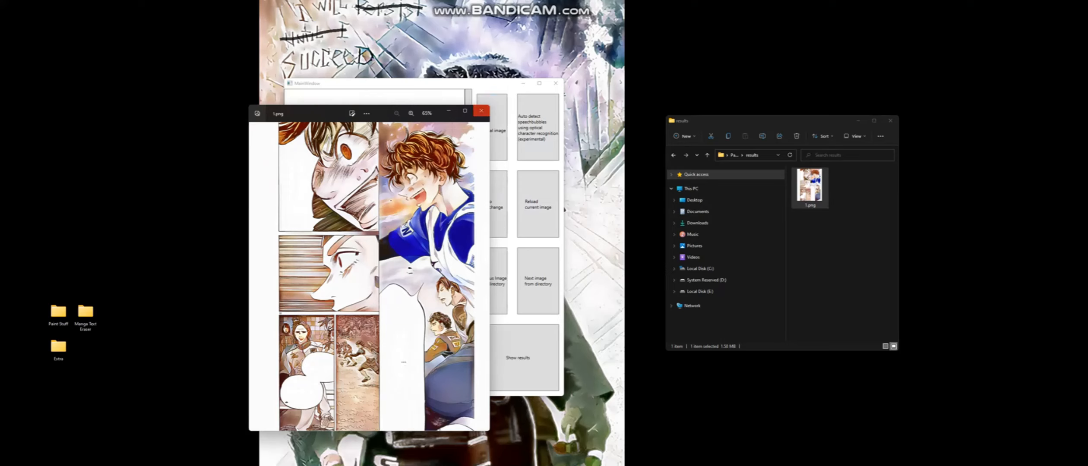
{"action": "left_click", "coordinate": [481, 110]}
Open the cleaned 1.png from the results folder in Paint and move the Paint window toward mid-screen
{"action": "right_click", "coordinate": [811, 188]}
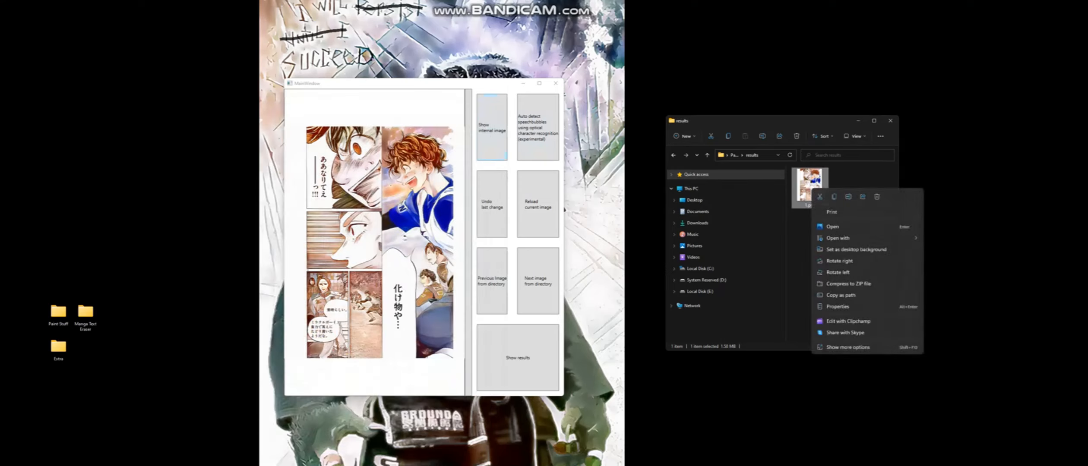
{"action": "mouse_move", "coordinate": [859, 237]}
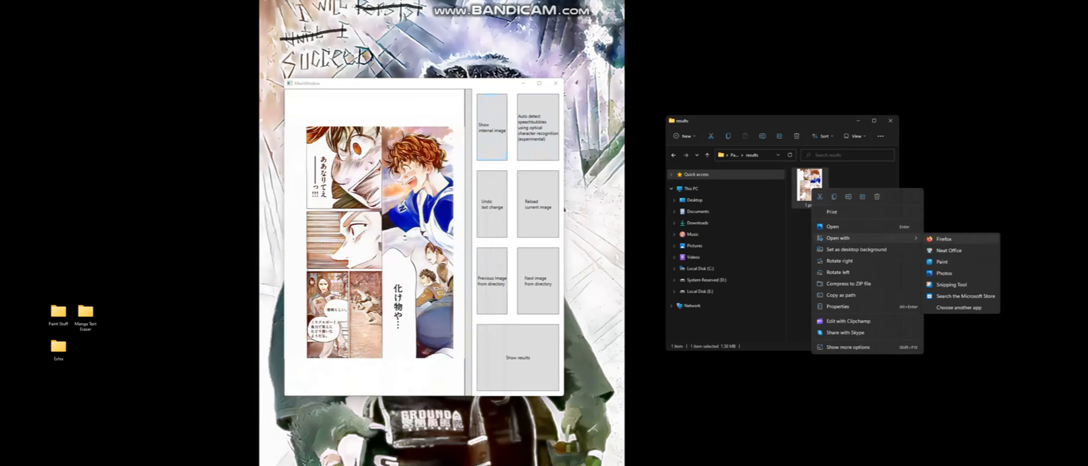
{"action": "left_click", "coordinate": [943, 262]}
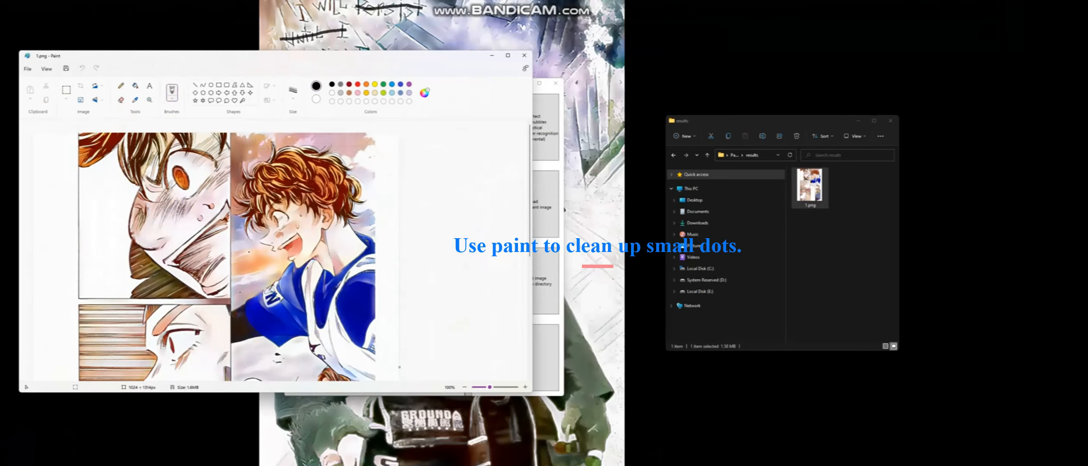
{"action": "mouse_move", "coordinate": [210, 56]}
{"action": "left_mouse_down"}
{"action": "mouse_move", "coordinate": [377, 65]}
{"action": "mouse_move", "coordinate": [418, 56]}
{"action": "left_mouse_up"}
Activate the eraser and the white secondary colour for cleaning the small dots in the lower speech bubbles
{"action": "scroll", "coordinate": [570, 291], "scroll_direction": "down", "scroll_amount": 5}
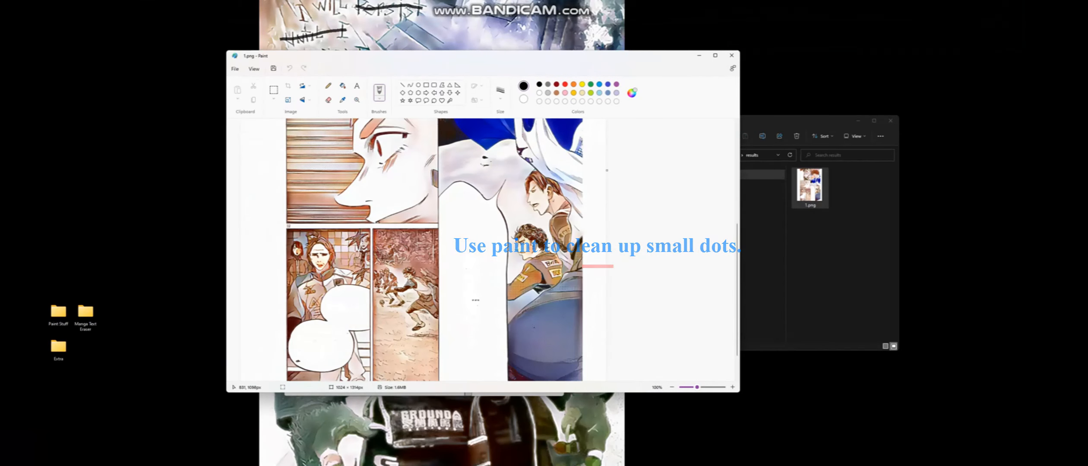
{"action": "scroll", "coordinate": [571, 290], "scroll_direction": "down", "scroll_amount": 2}
{"action": "left_click", "coordinate": [328, 99]}
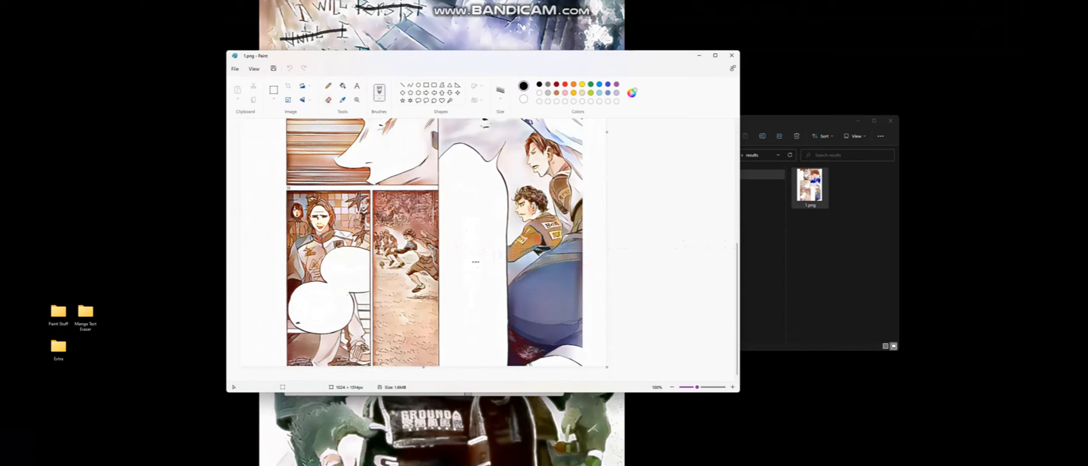
{"action": "left_click", "coordinate": [523, 99]}
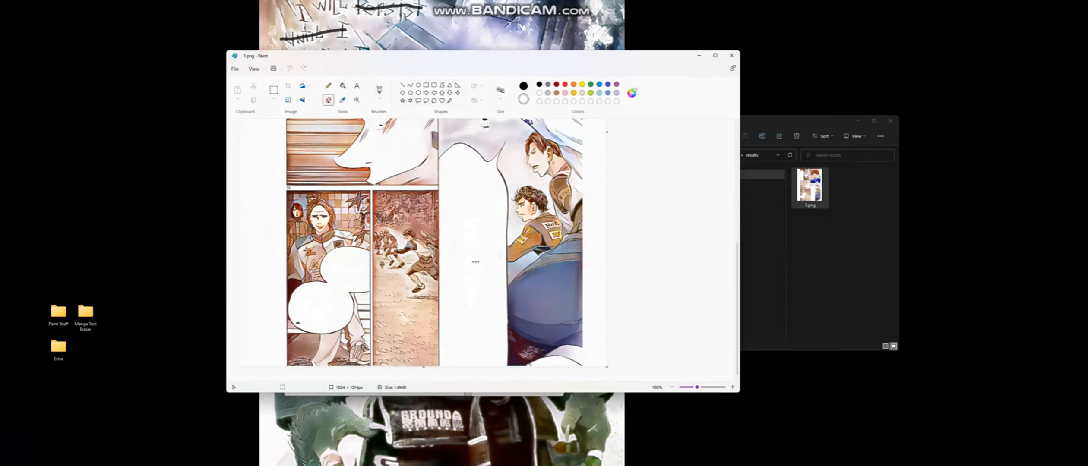